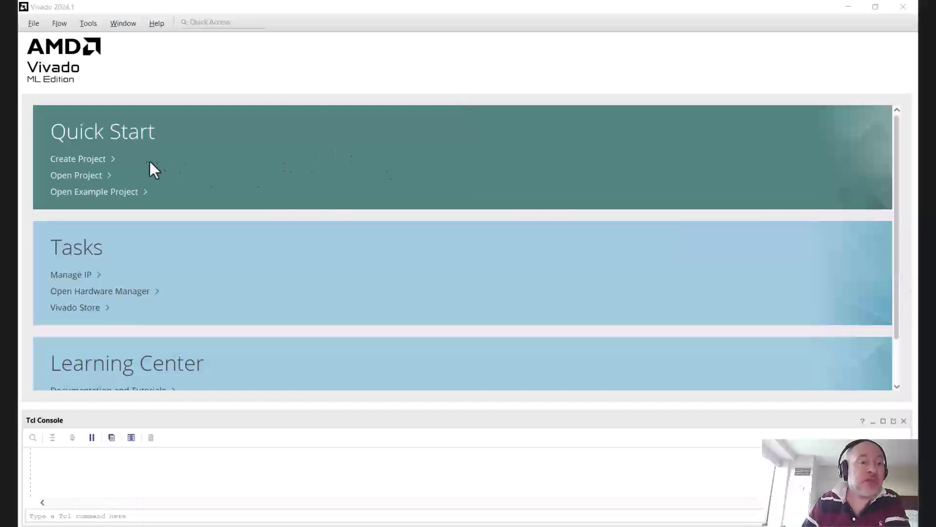
- Start a new RTL project named mbv_mz549 in C:/hdl_projects, with its own subdirectory and no sources specified
click(100, 160)
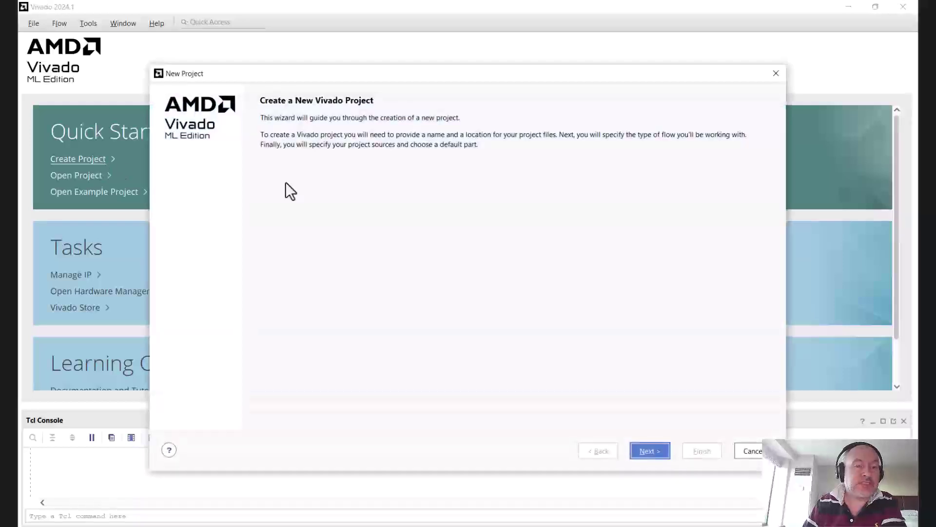
click(653, 451)
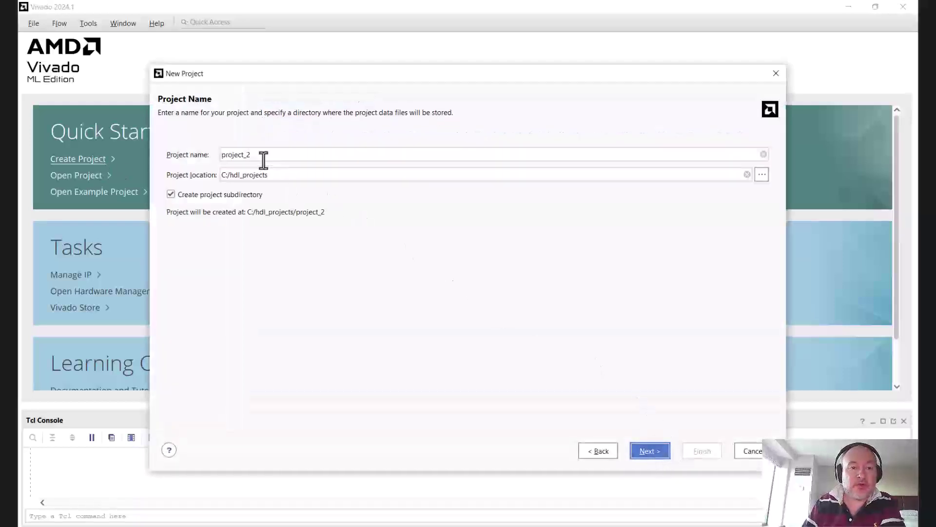
text(mbv_)
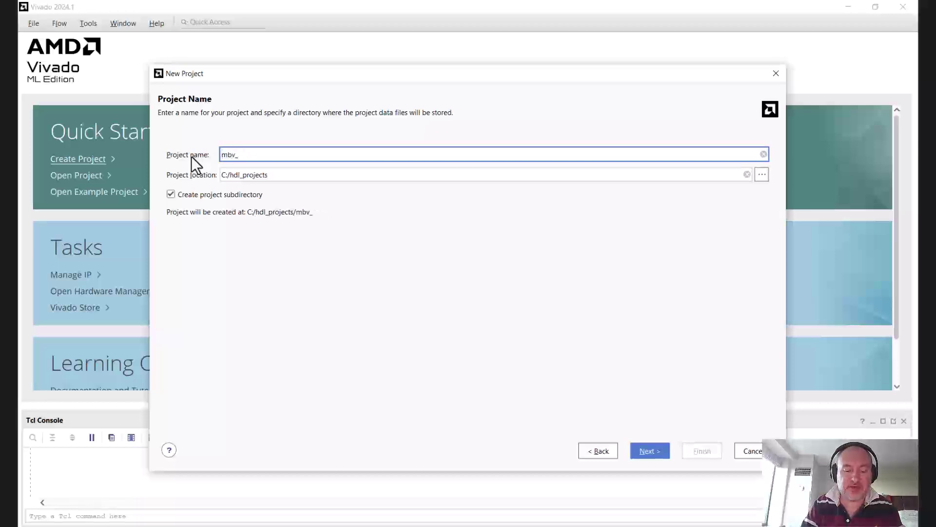
text(mz549)
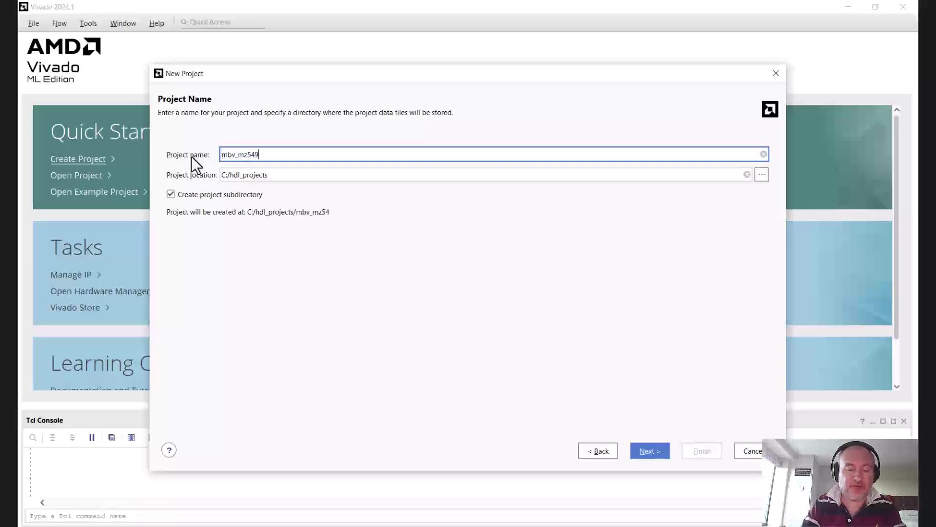
click(641, 453)
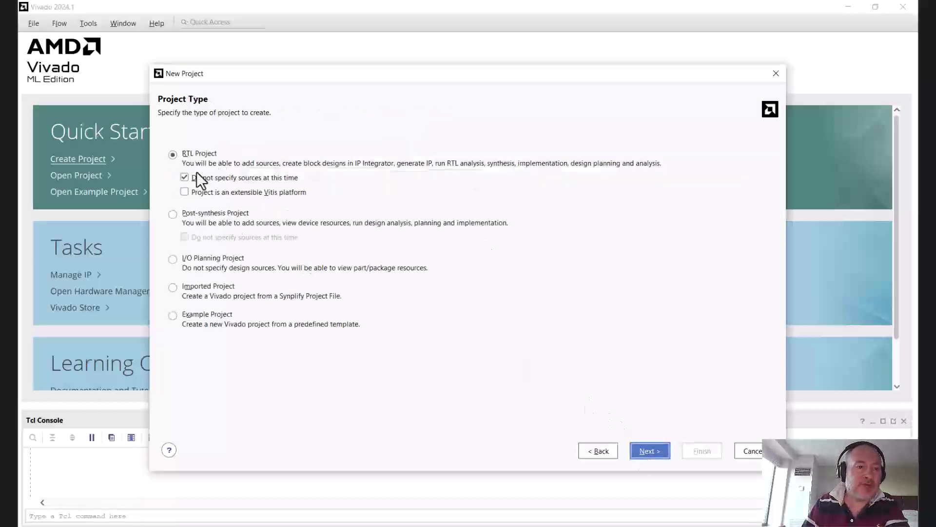
click(640, 452)
- Find the Arty S7-50 among the boards with the search term "arty", make it the project's default board and finish creating the project
click(211, 155)
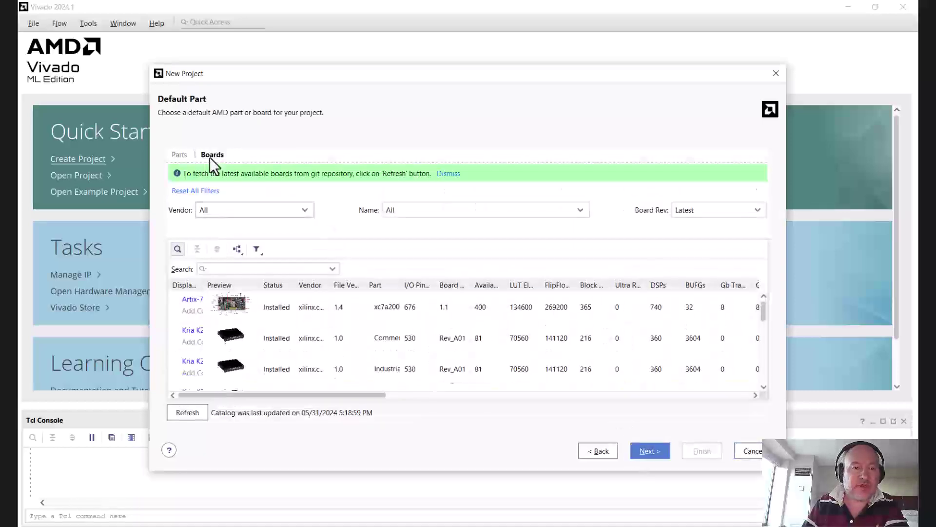
click(236, 270)
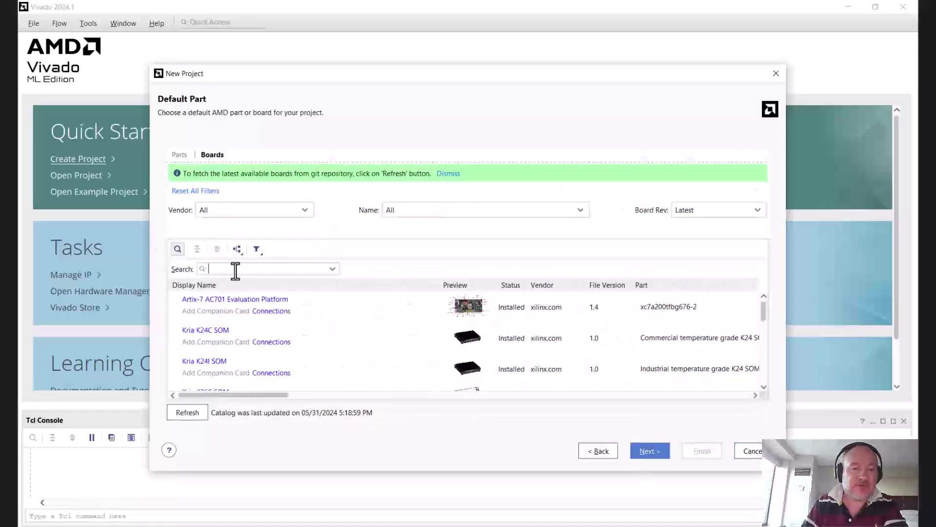
text(art)
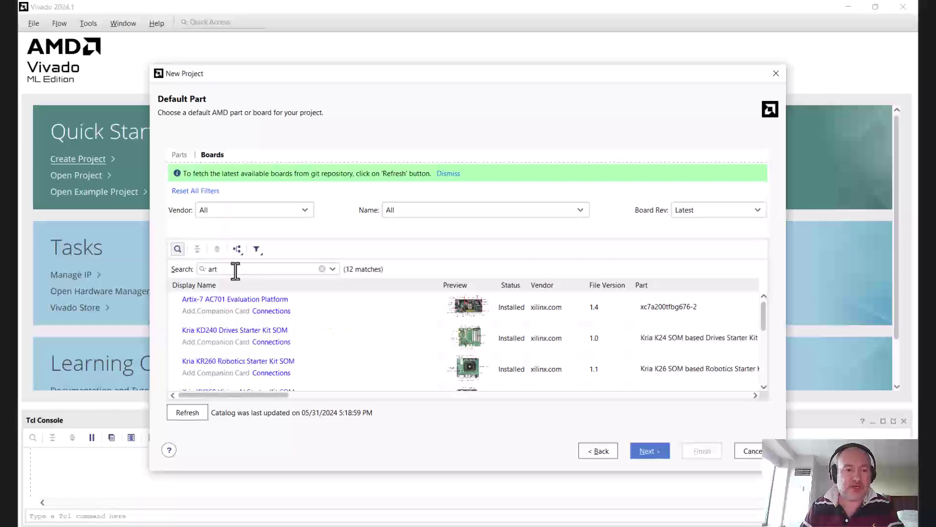
text(y)
scroll(290, 364, down, 1)
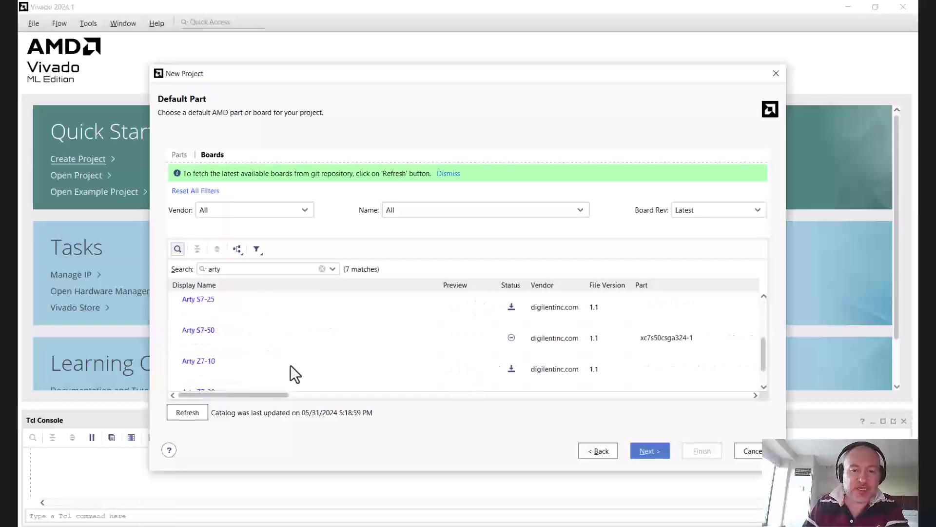
click(229, 339)
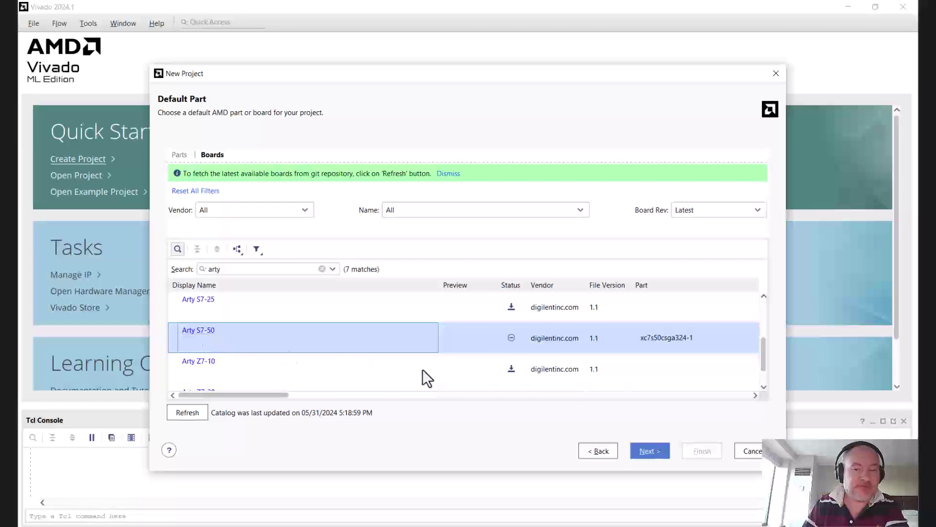
click(648, 451)
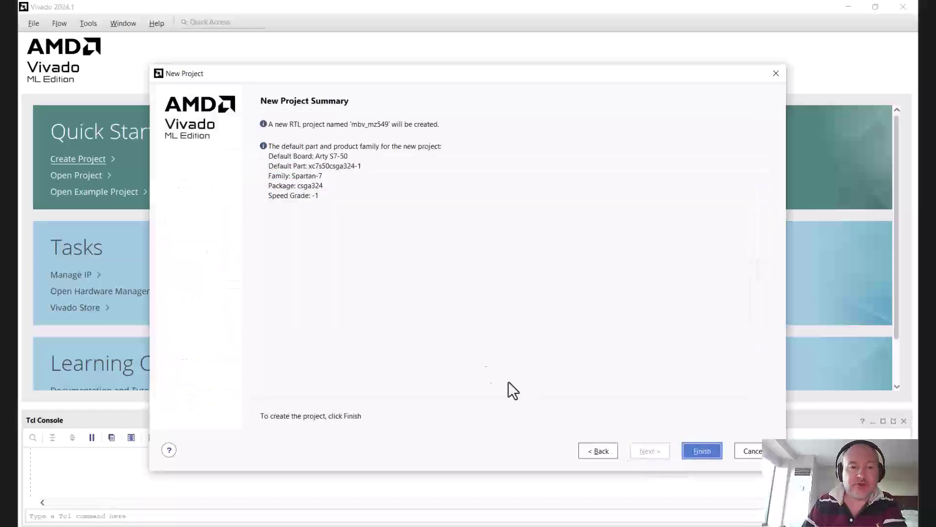
click(700, 451)
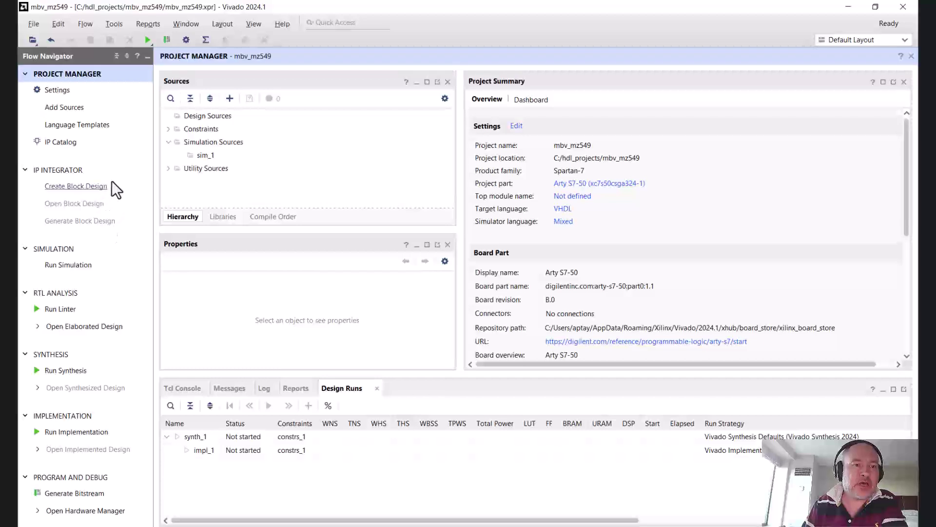
- Create a block design named mb_riscv, local to the project and in the Design Sources set
click(73, 187)
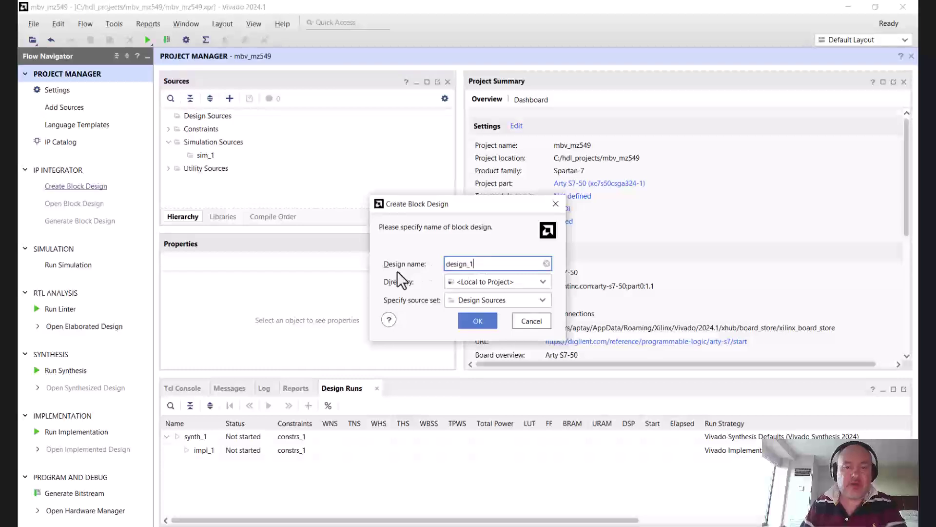
key(BackSpace)
key(BackSpace)
key(BackSpace)
key(BackSpace)
key(BackSpace)
key(BackSpace)
key(BackSpace)
key(BackSpace)
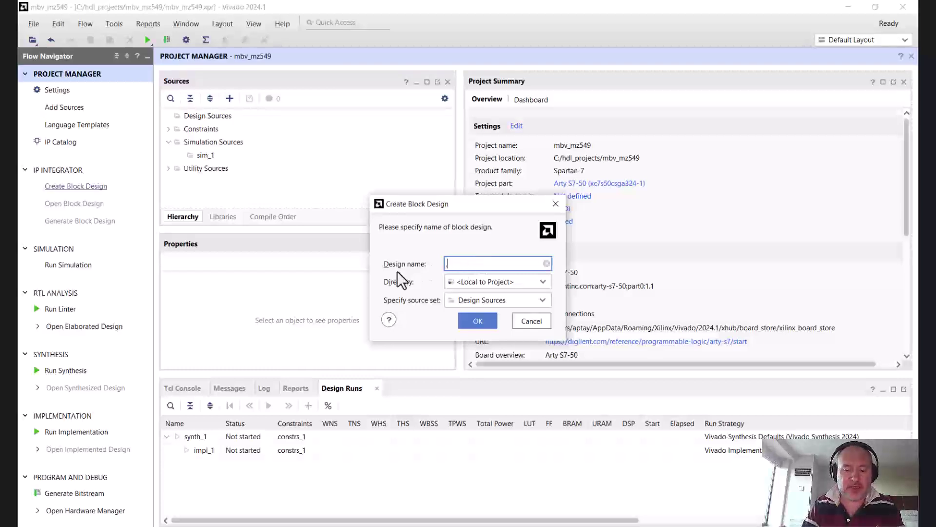
text(mb_riscv)
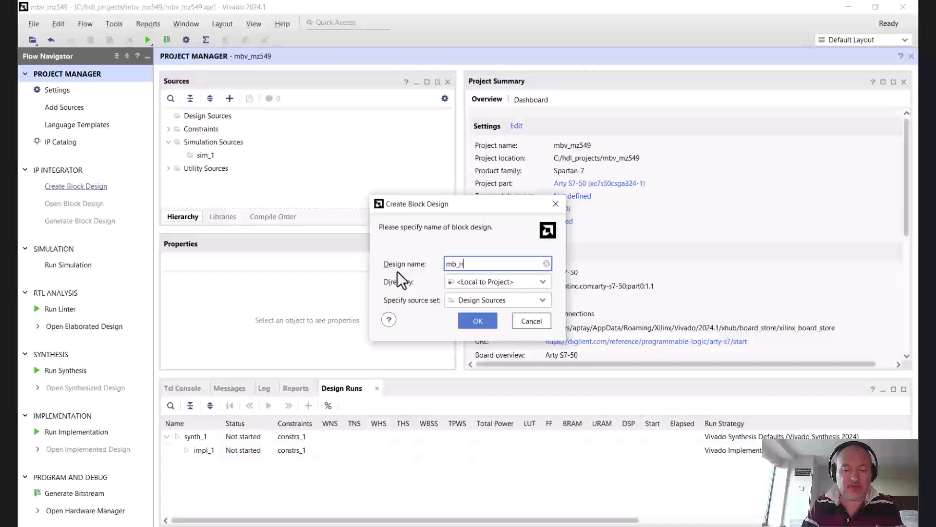
click(476, 321)
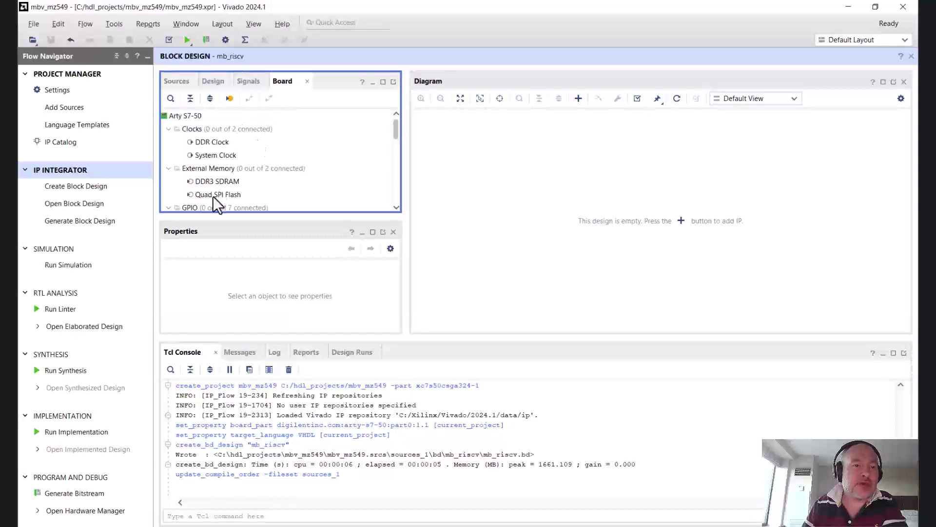
- Add the board's DDR3 SDRAM component to the block design as a connected memory interface
click(215, 180)
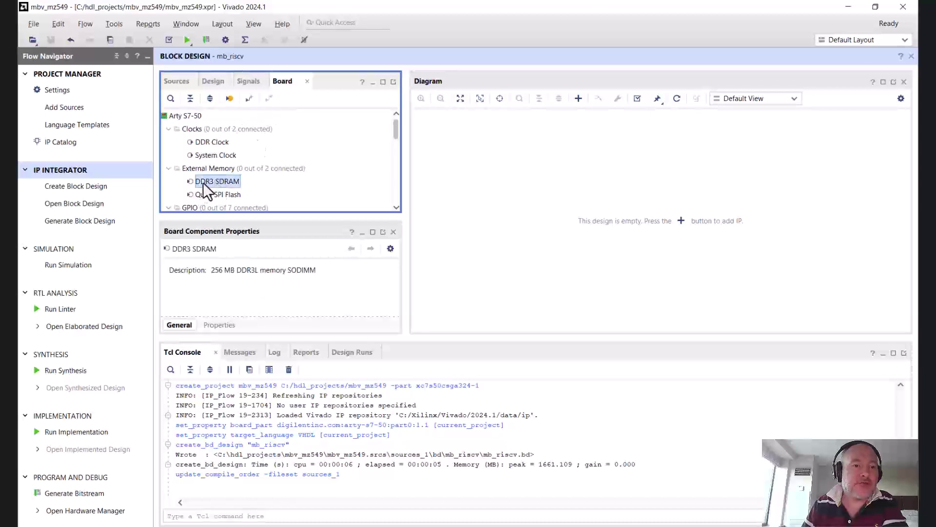
drag(204, 182, 583, 212)
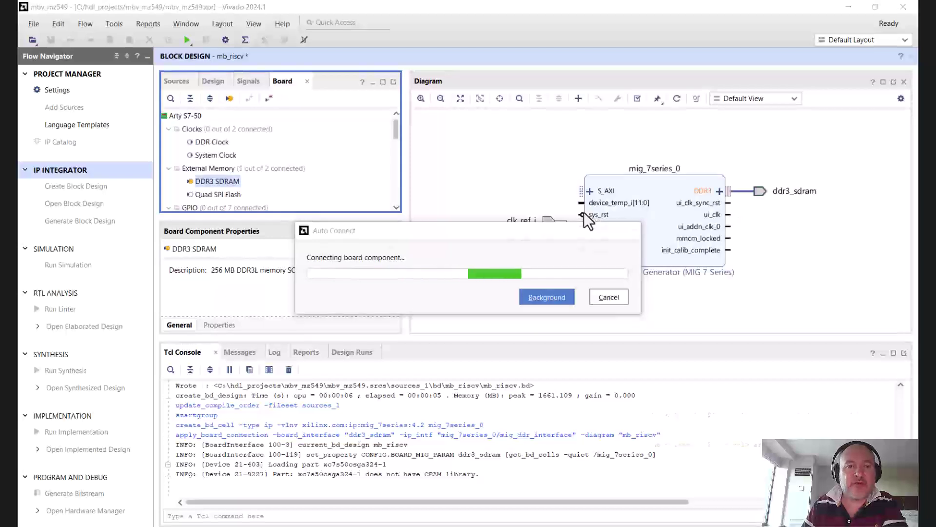
click(470, 302)
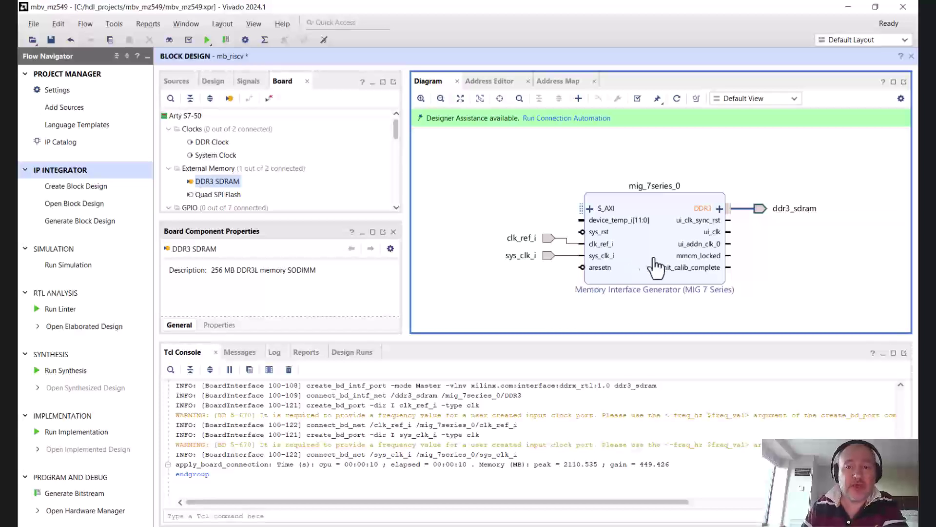
- Delete the external clk_ref_i and sys_clk_i input ports from the memory interface block
click(550, 238)
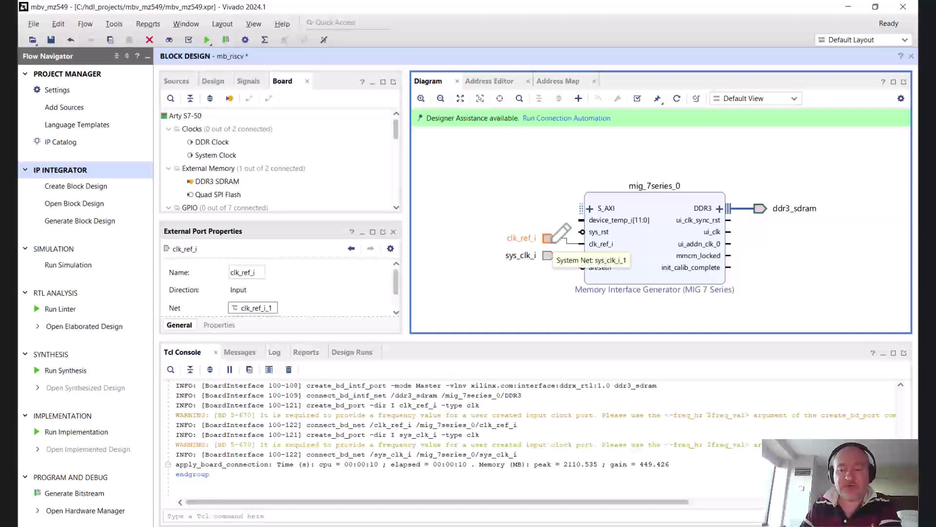
key(Delete)
click(548, 246)
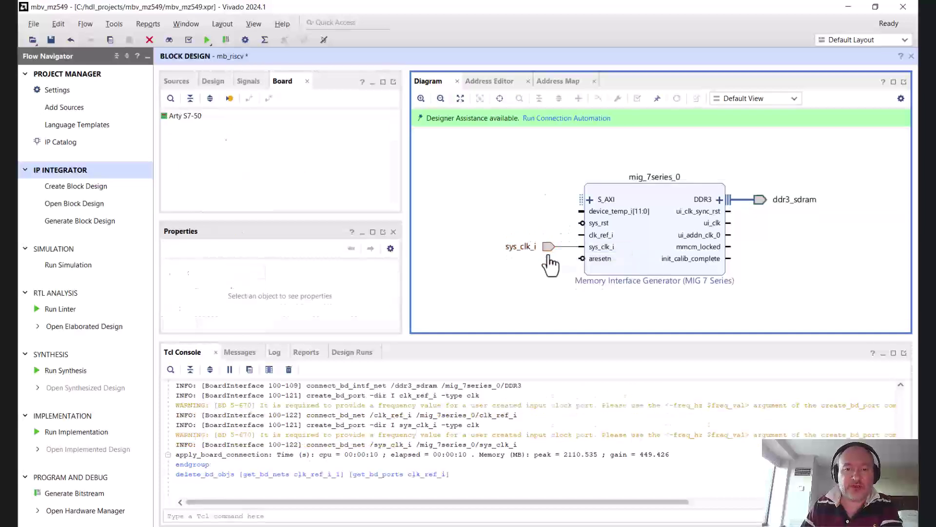
key(Delete)
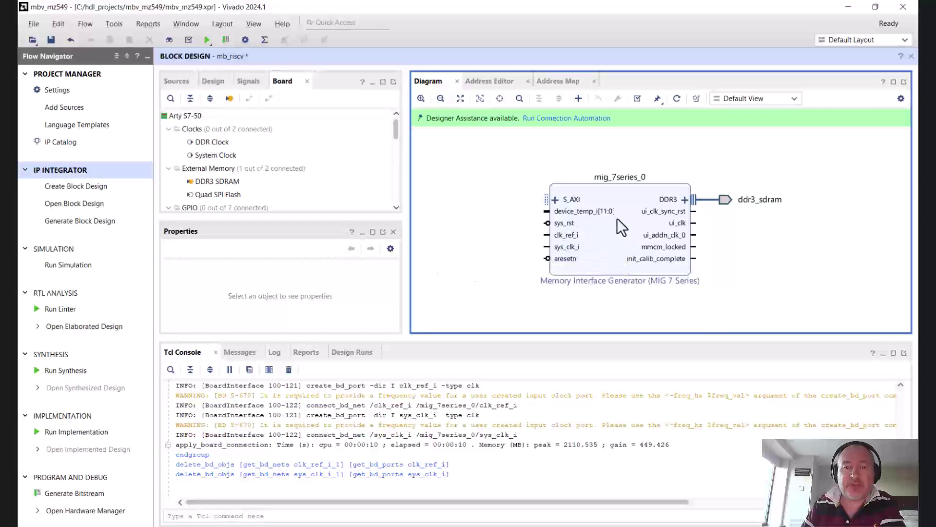
- Open the mig_7series_0 block for customization and accept its existing DDR3 SDRAM controller and AXI settings up to the memory options
double_click(617, 234)
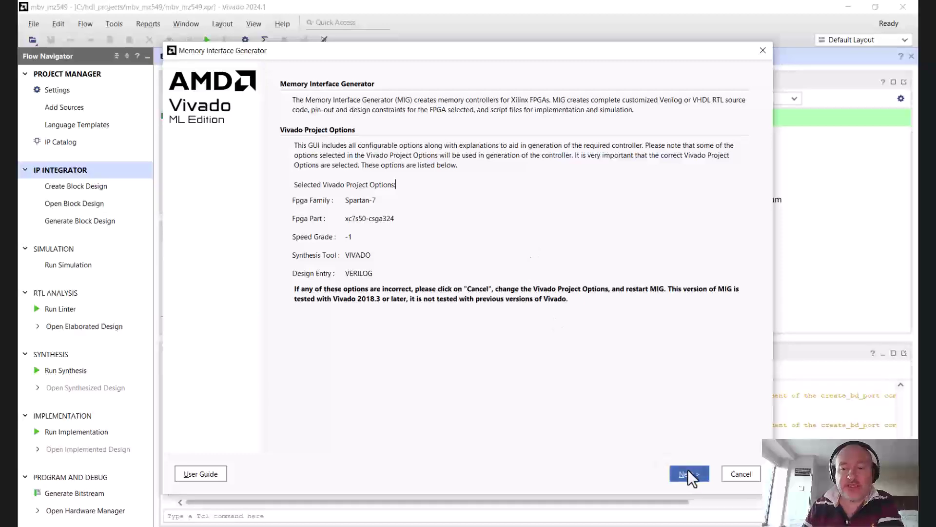
click(689, 474)
click(688, 473)
click(688, 473)
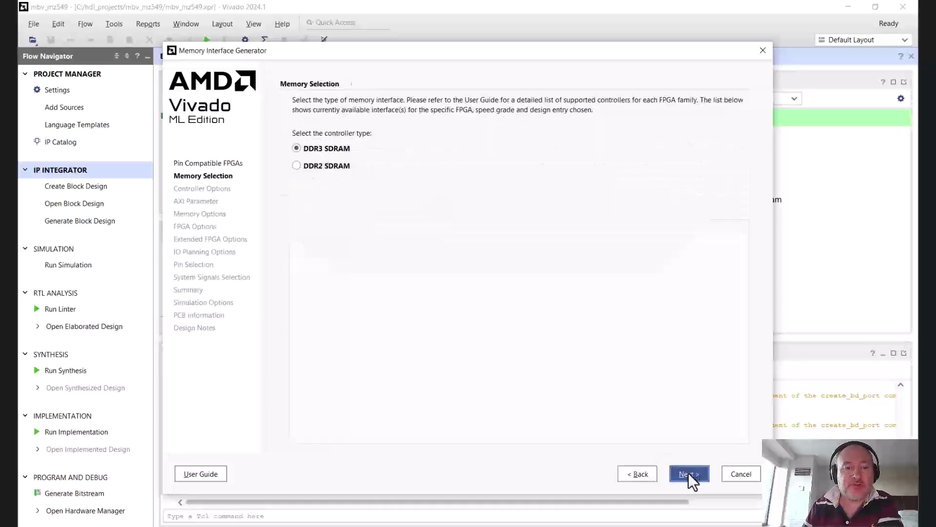
click(688, 473)
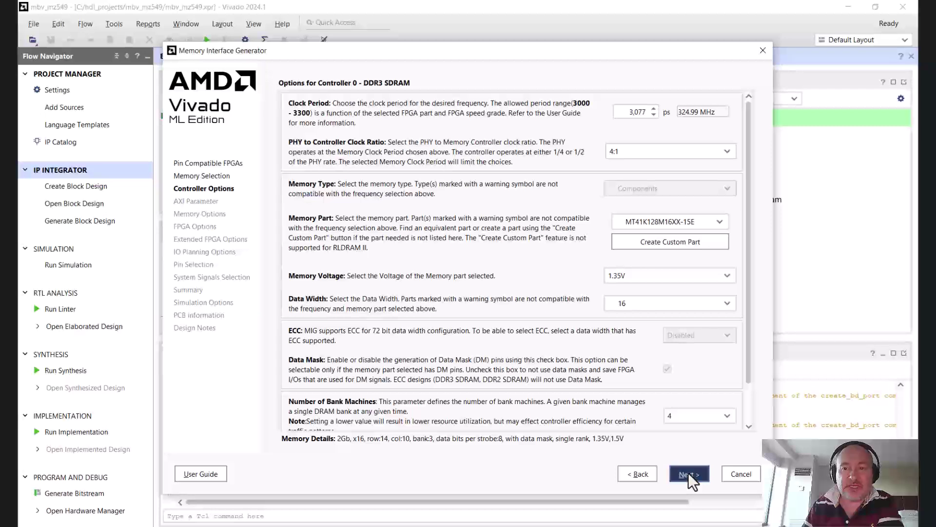
click(689, 473)
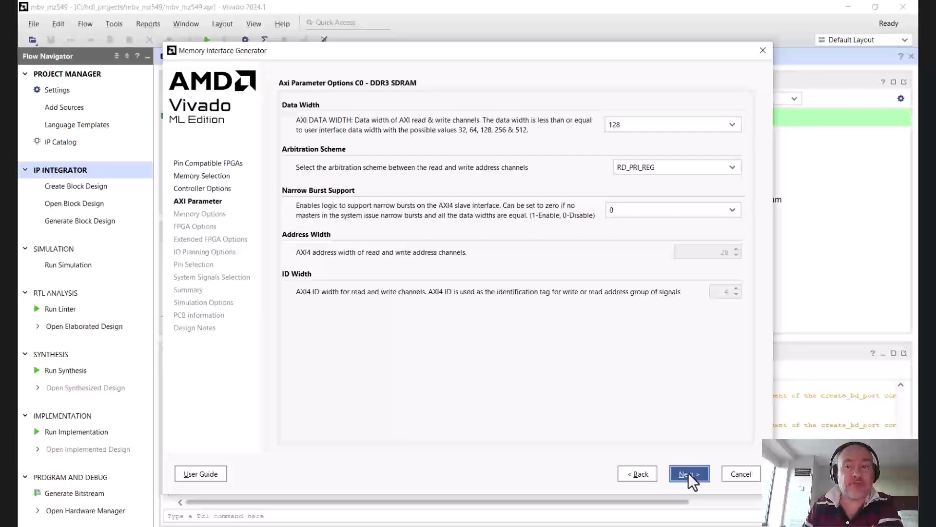
click(689, 473)
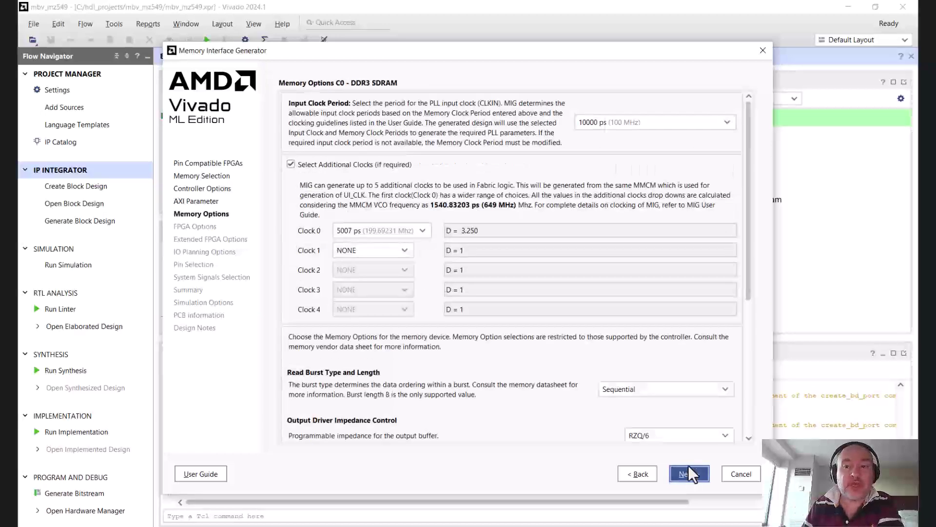
- Set the DDR3 memory controller's input clock period to 5000 ps (200 MHz) and review the remaining memory options
click(590, 123)
scroll(616, 200, up, 5)
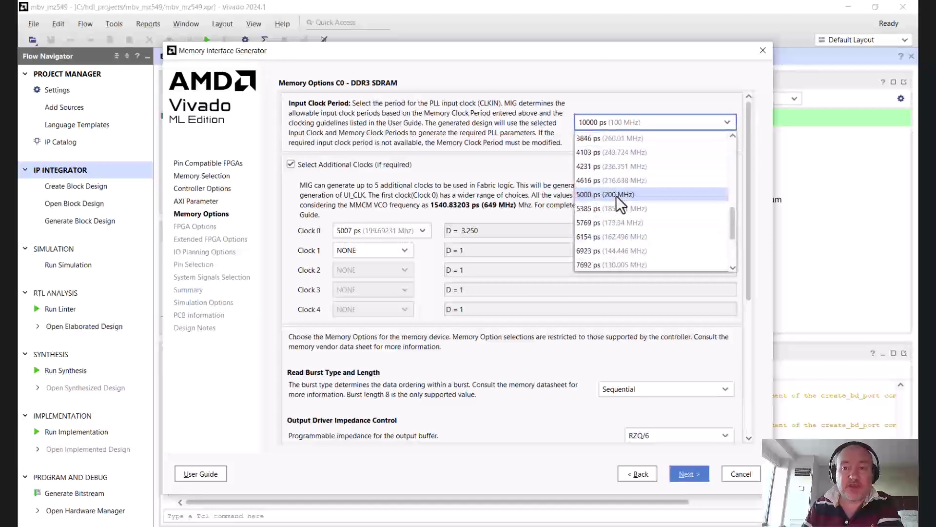
scroll(619, 207, down, 2)
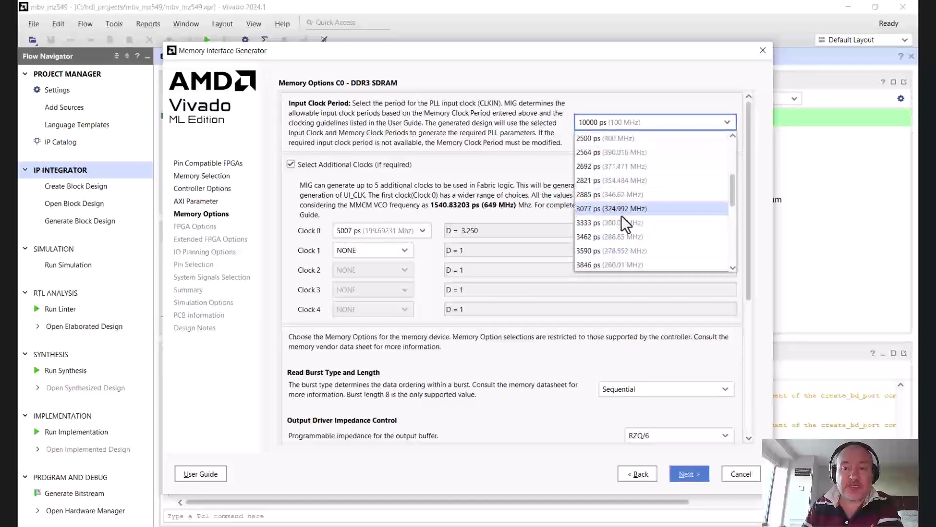
scroll(628, 226, down, 1)
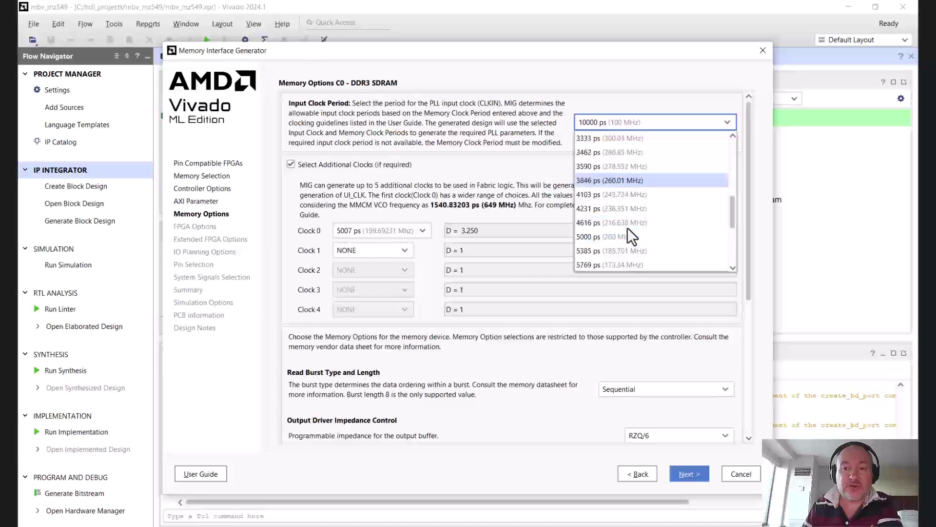
click(627, 229)
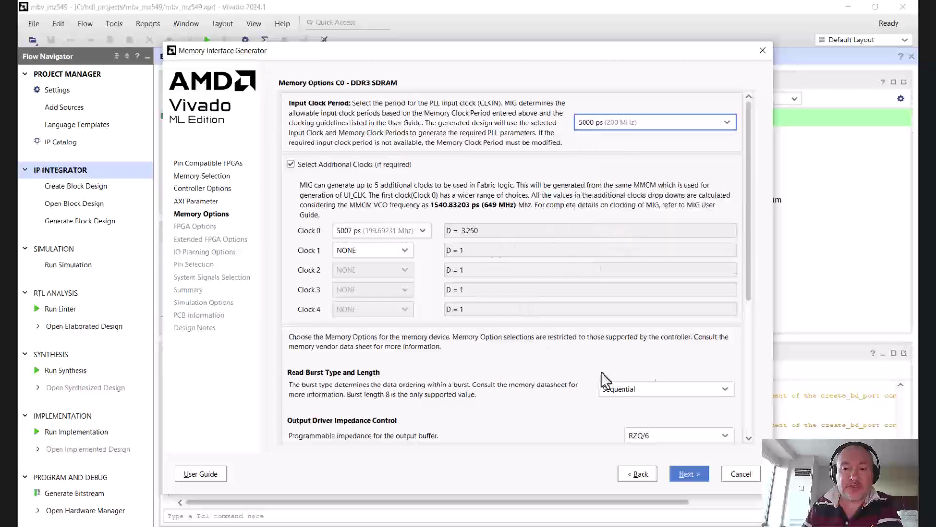
drag(746, 274, 746, 408)
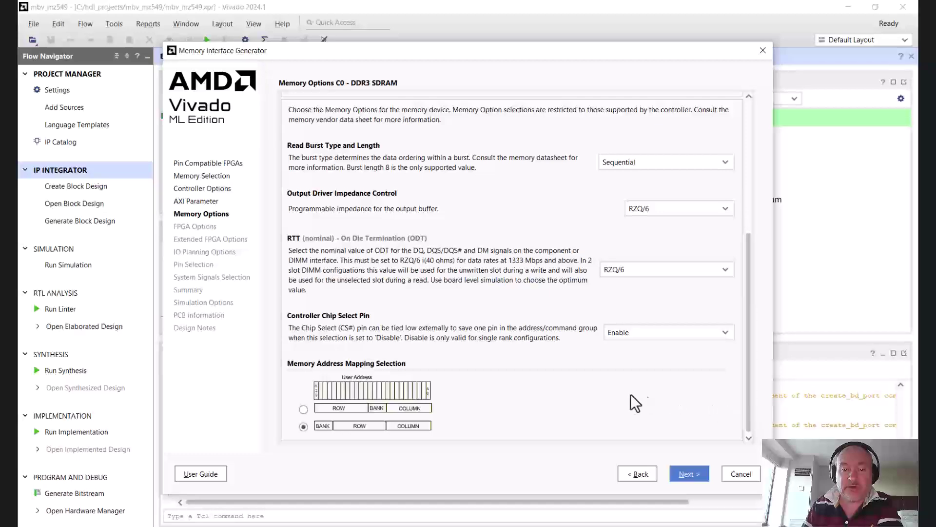
- Accept the memory options and set the system clock to No Buffer in the FPGA options
click(680, 473)
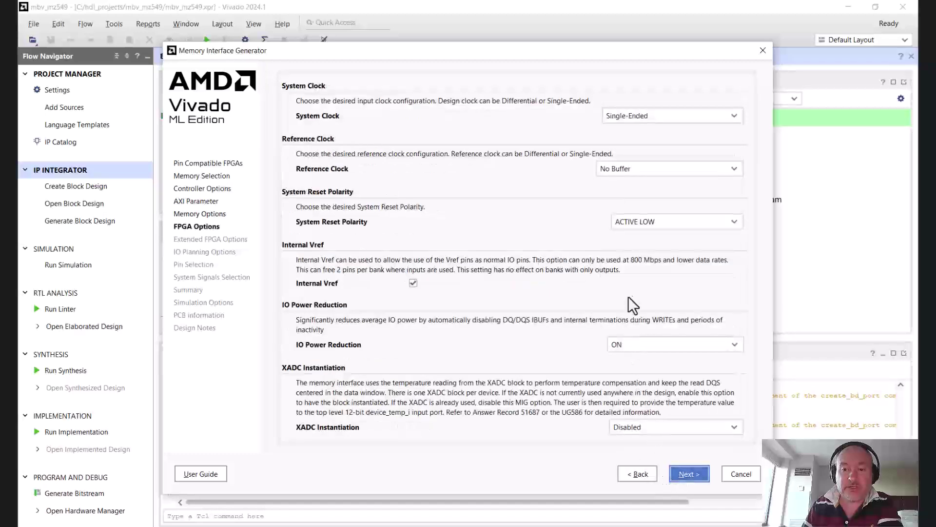
click(651, 118)
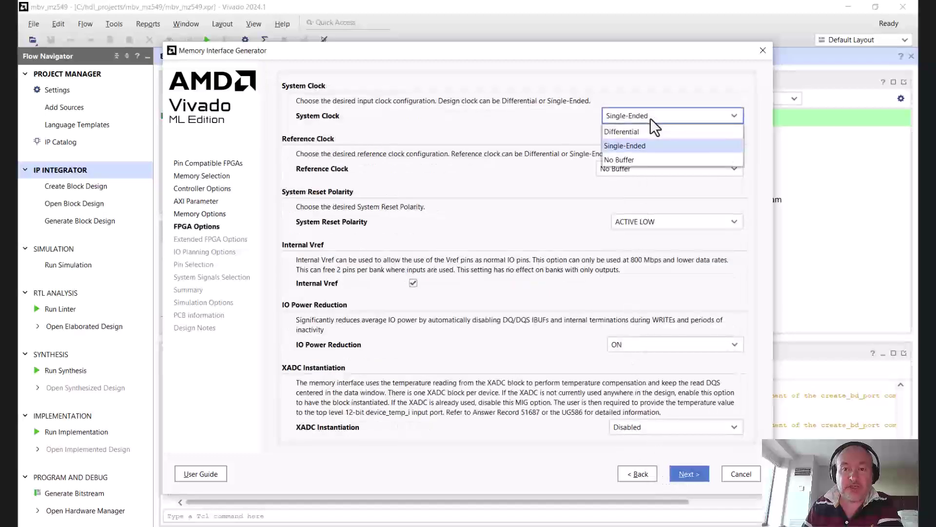
click(643, 159)
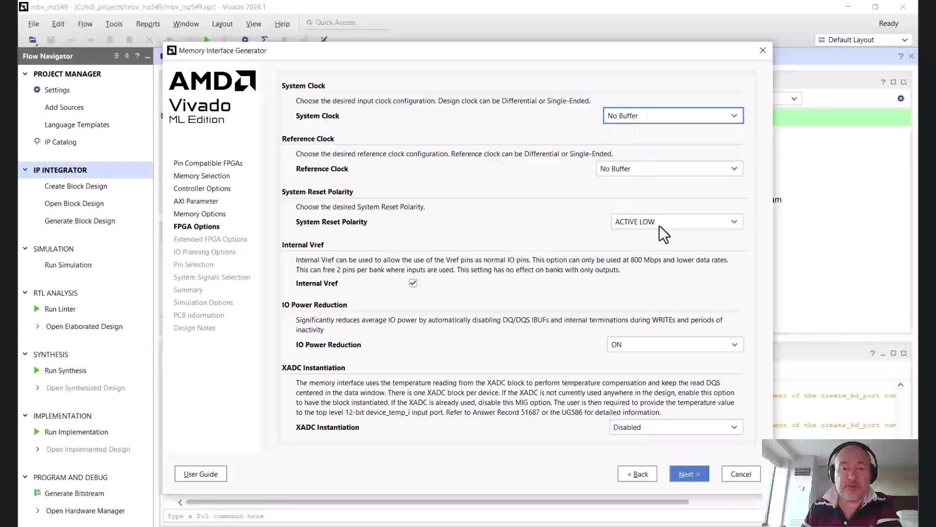
- Enable XADC instantiation in the FPGA options and accept the 50 Ohms internal termination impedance
click(643, 428)
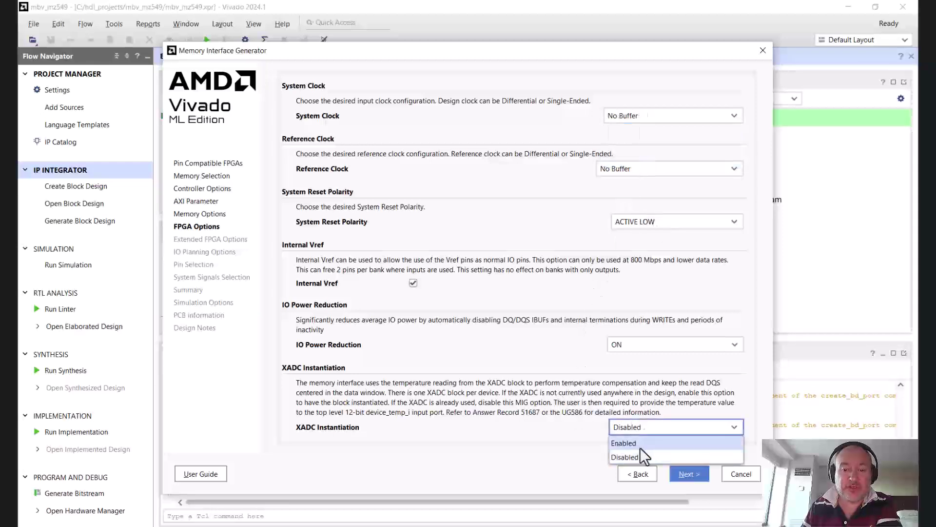
click(641, 447)
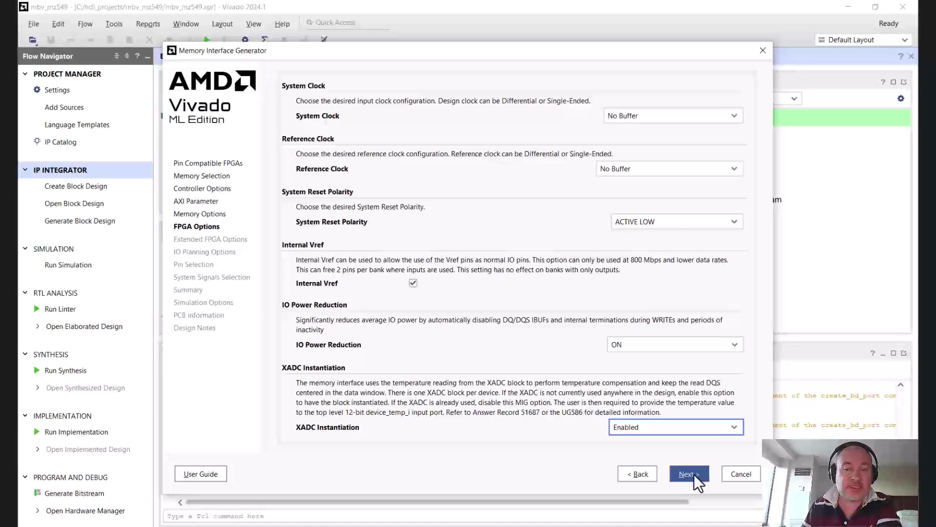
click(691, 474)
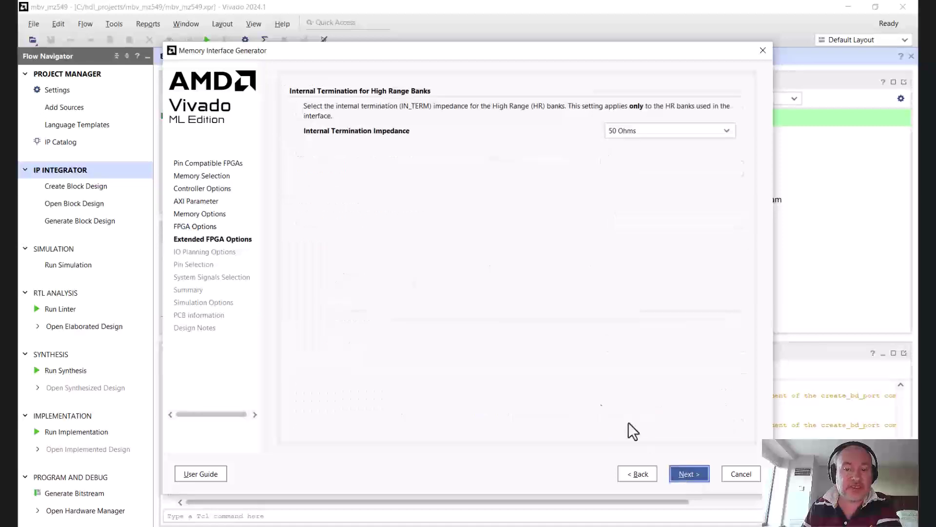
click(686, 473)
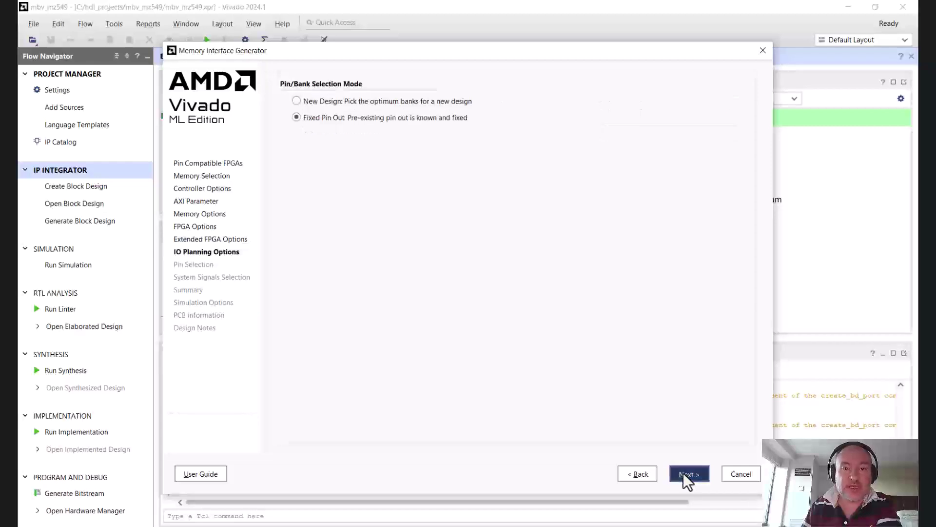
- Keep the fixed pin-out mode, validate the DDR3 pin selection and proceed to the system signals
click(683, 472)
click(600, 435)
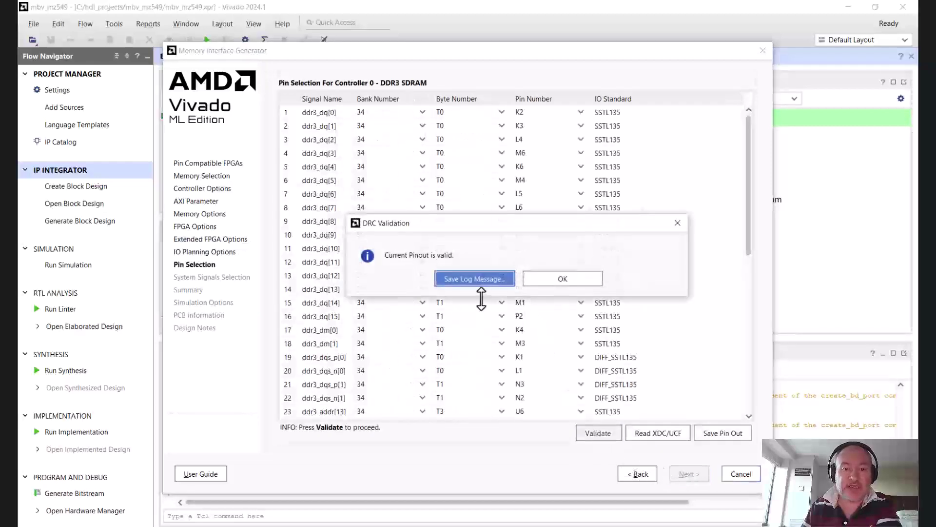
click(561, 281)
click(685, 473)
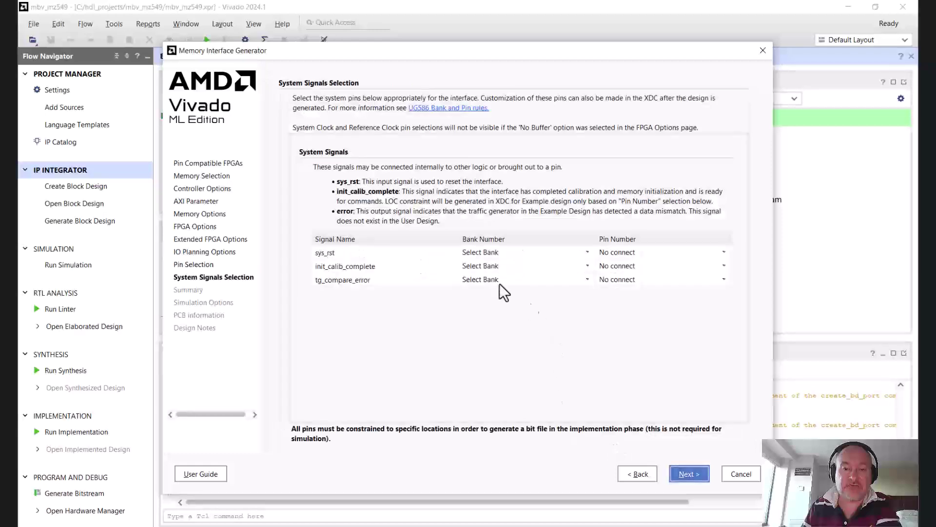
- Accept the unassigned system signals and the remaining summary, simulation and PCB pages, and generate the reconfigured memory interface
click(689, 472)
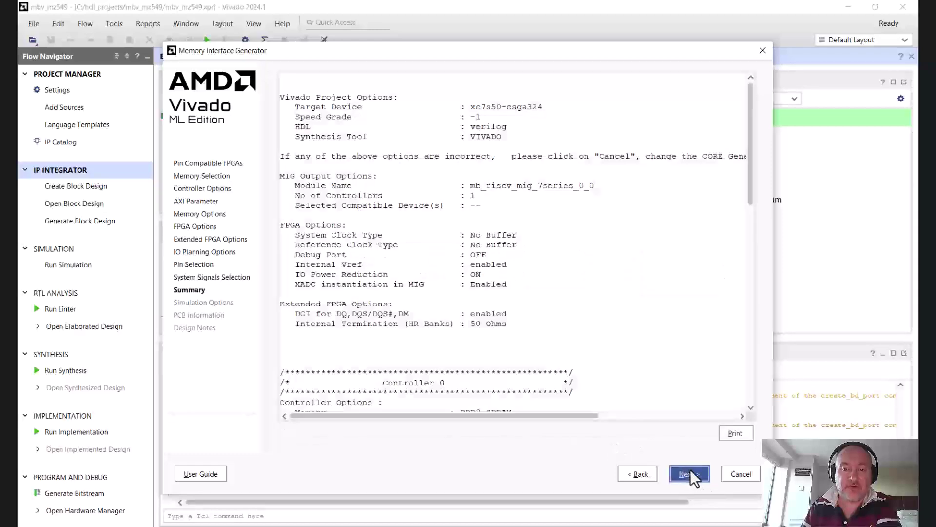
click(688, 473)
click(684, 436)
click(688, 471)
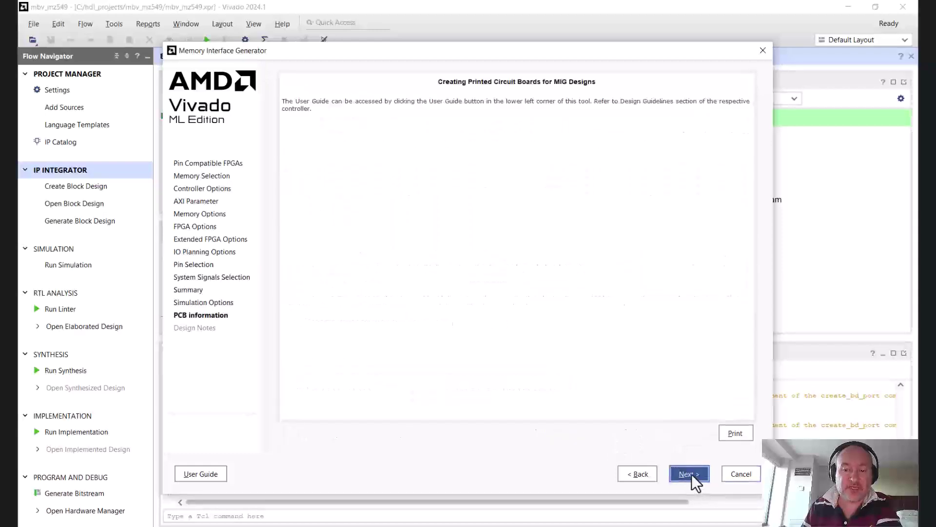
click(695, 473)
click(686, 473)
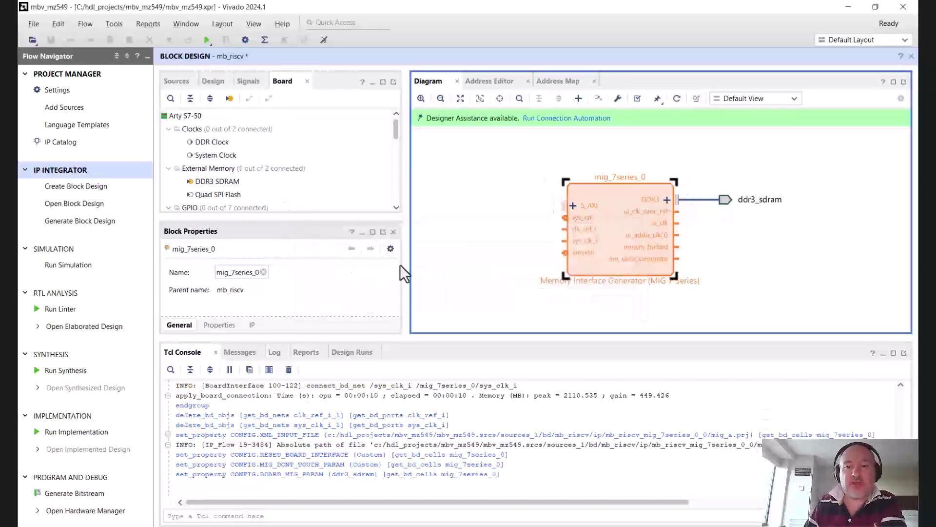
click(491, 232)
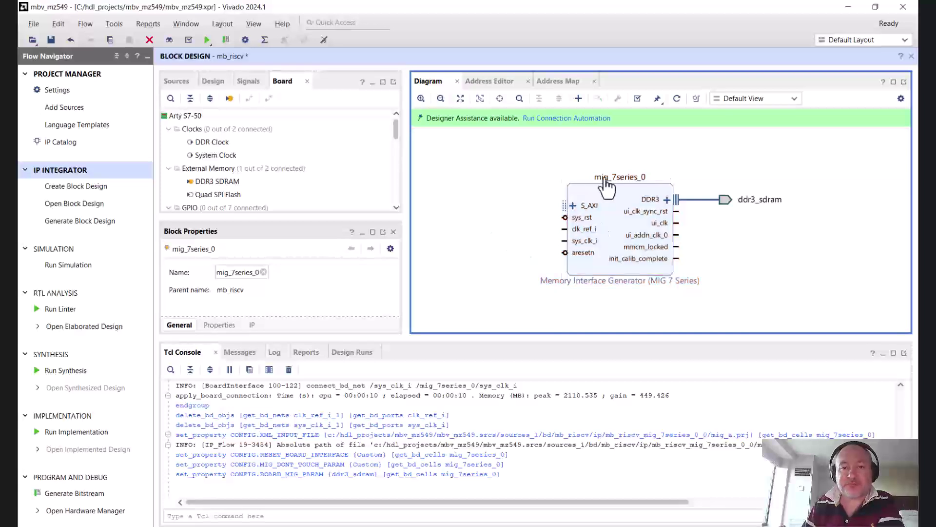
- Add the board's USB UART component to the block design below the memory interface
scroll(225, 171, down, 8)
scroll(226, 183, down, 2)
click(210, 205)
drag(208, 206, 563, 317)
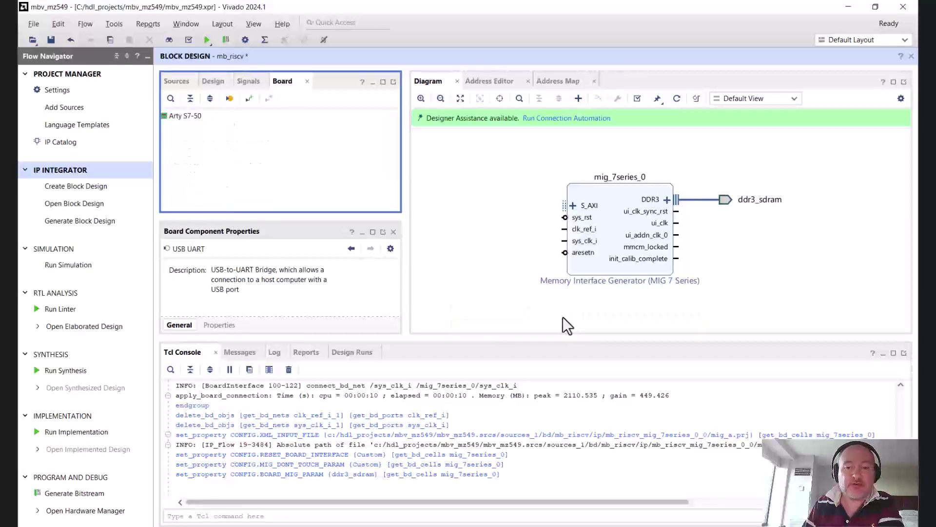
click(481, 306)
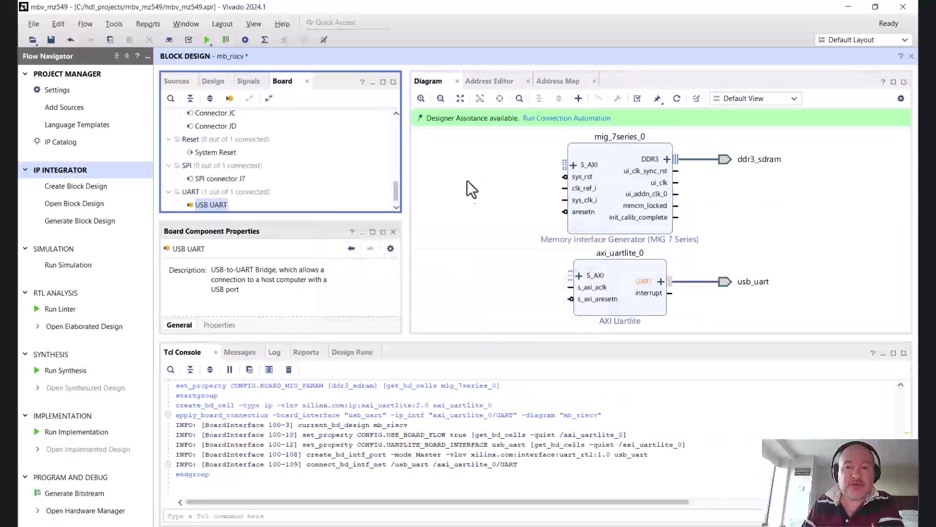
- Search the IP catalog for "micro" and add a MicroBlaze V processor to the block design
click(576, 100)
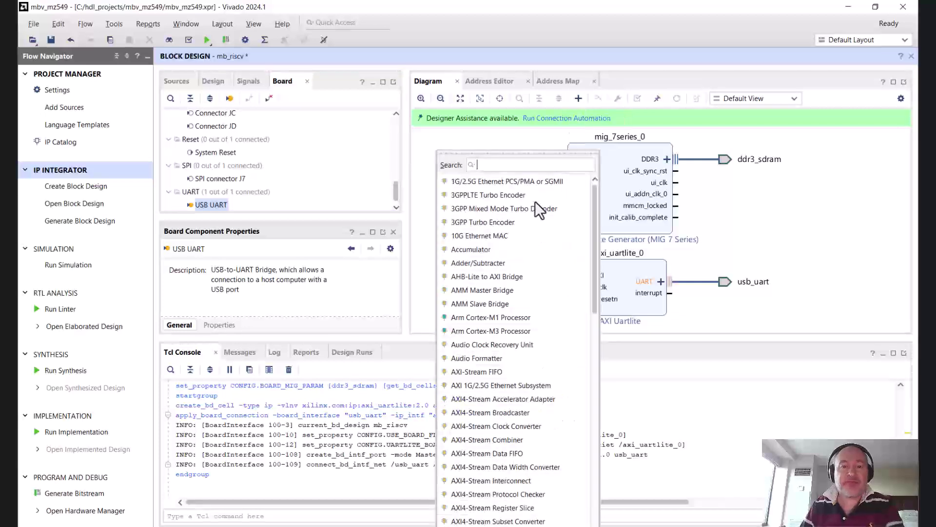
text(mi)
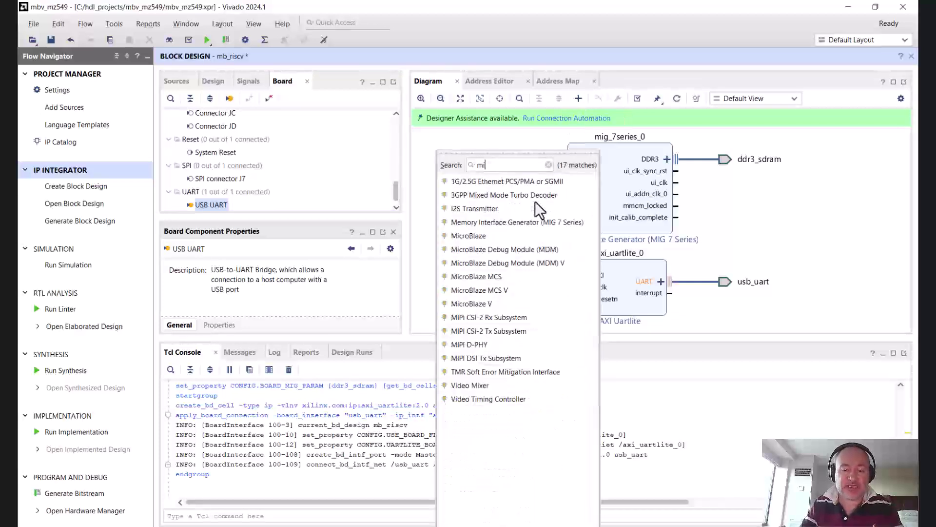
text(cro)
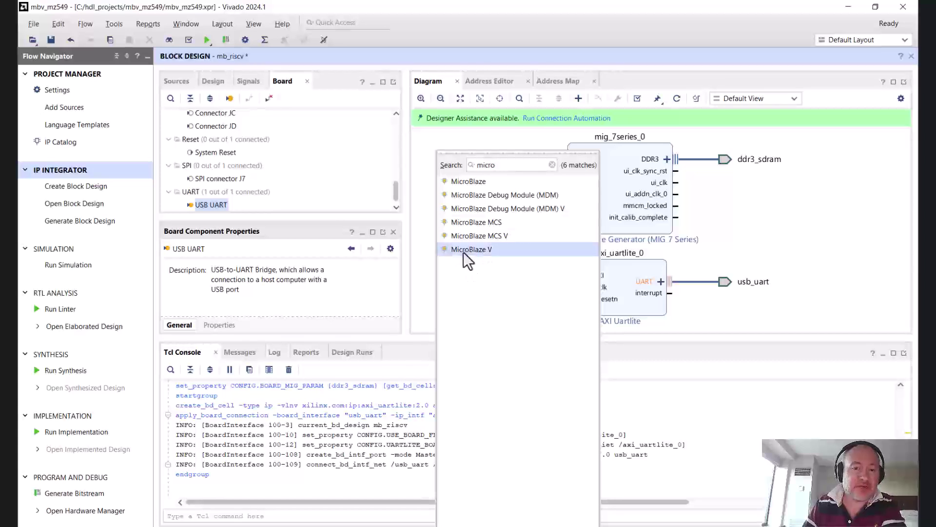
double_click(466, 249)
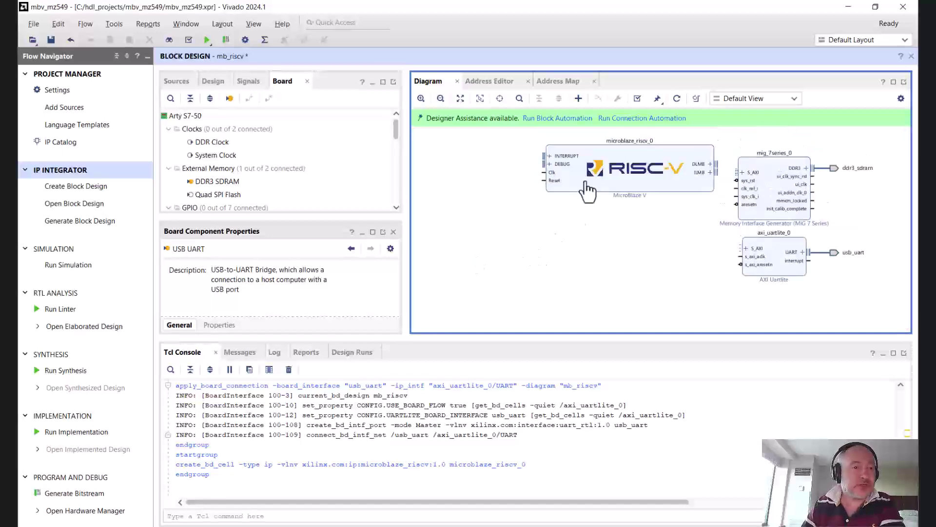
- Start block automation for microblaze_riscv_0 and set the Microcontroller preset with 32KB of local memory
click(557, 118)
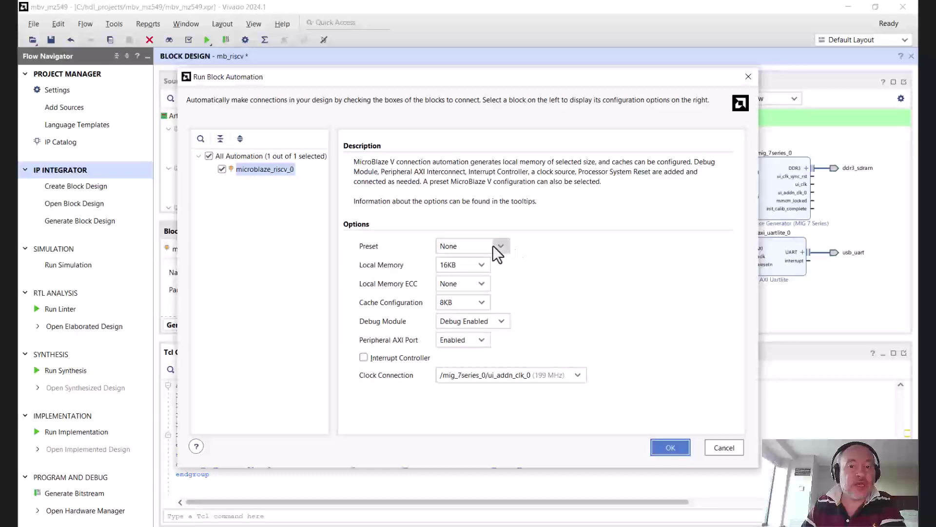
mouse_move(492, 244)
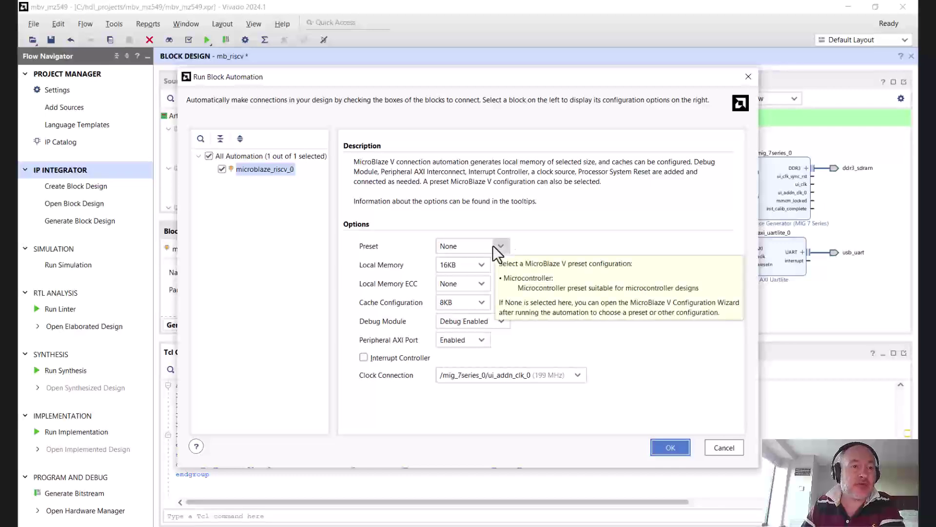
click(493, 244)
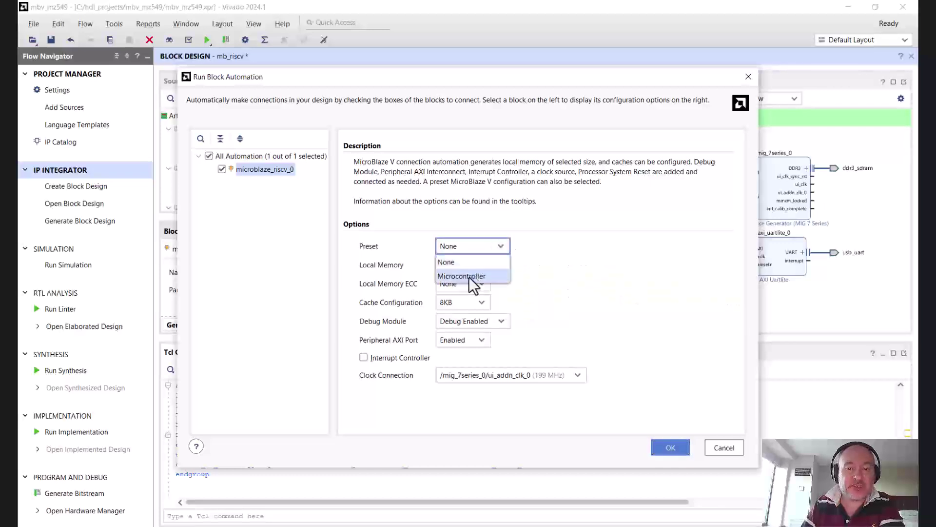
click(469, 276)
click(483, 267)
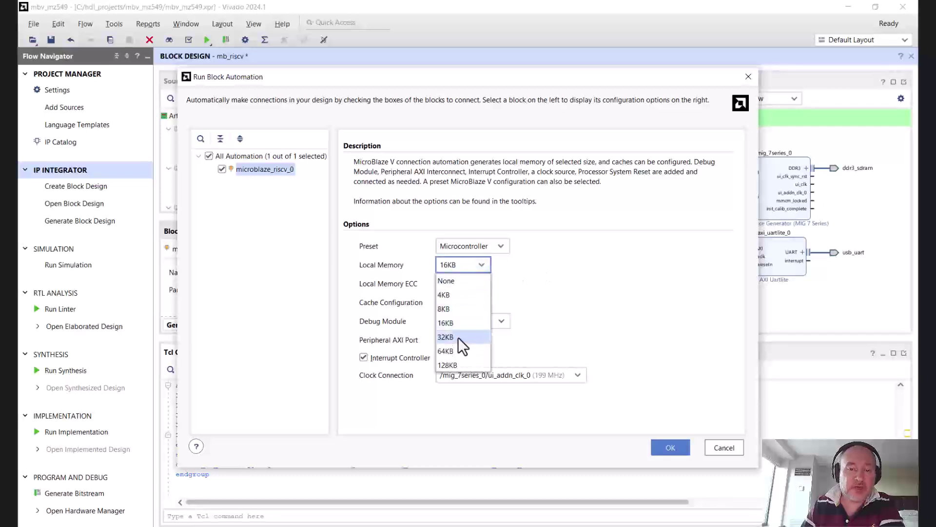
click(459, 336)
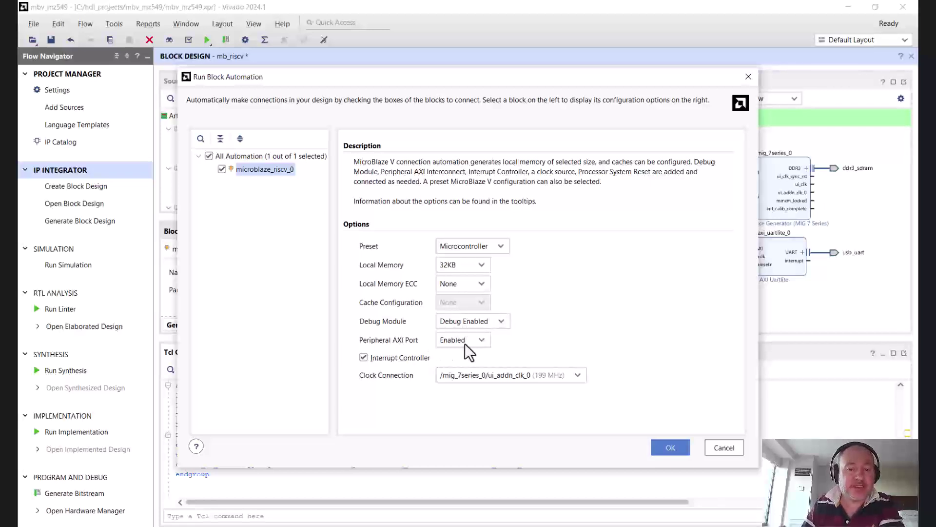
- Set the processor's clock connection to /mig_7series_0/ui_clk and run the block automation
click(550, 372)
click(528, 416)
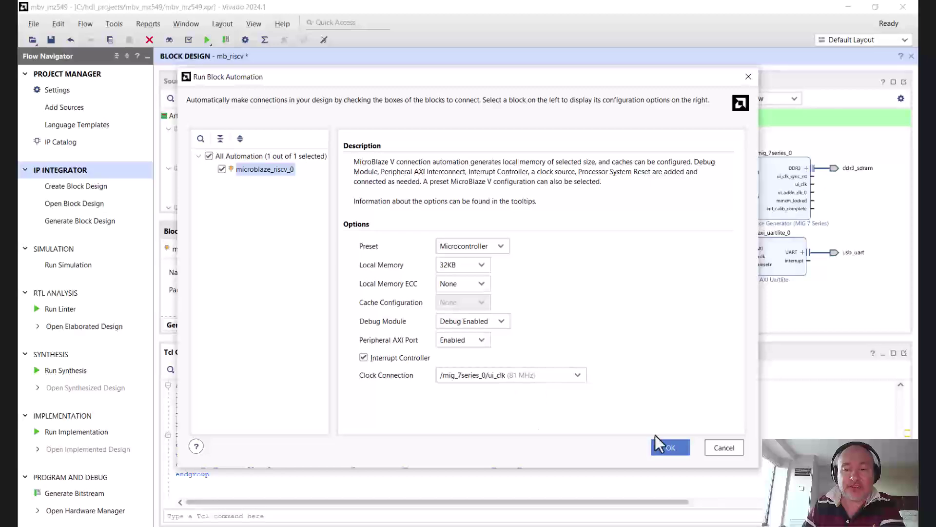
click(659, 447)
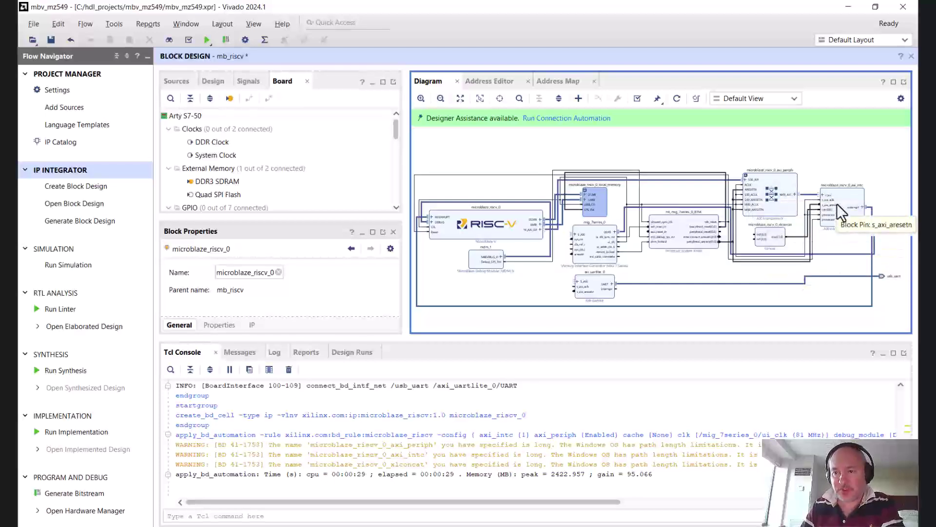
- Set the number of ports of the interrupt Concat block microblaze_riscv_0_xlconcat to 1
double_click(774, 238)
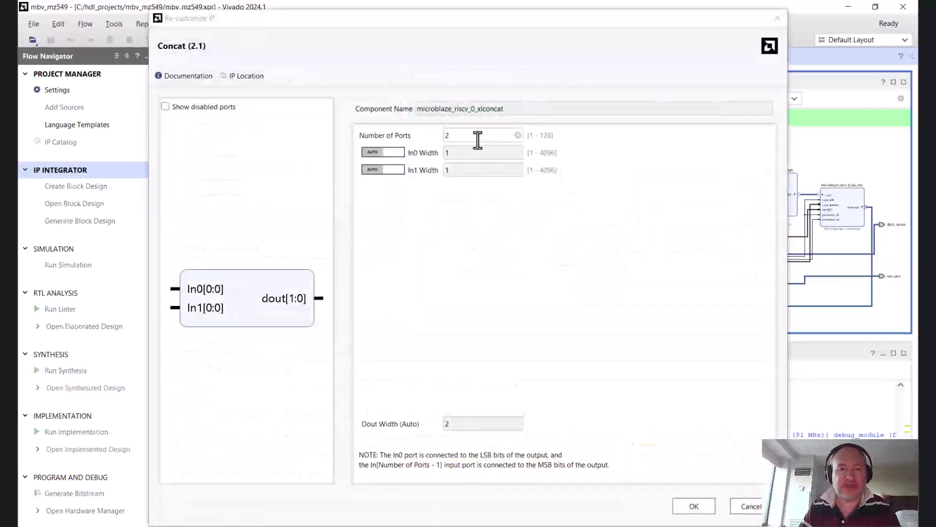
double_click(447, 136)
text(1)
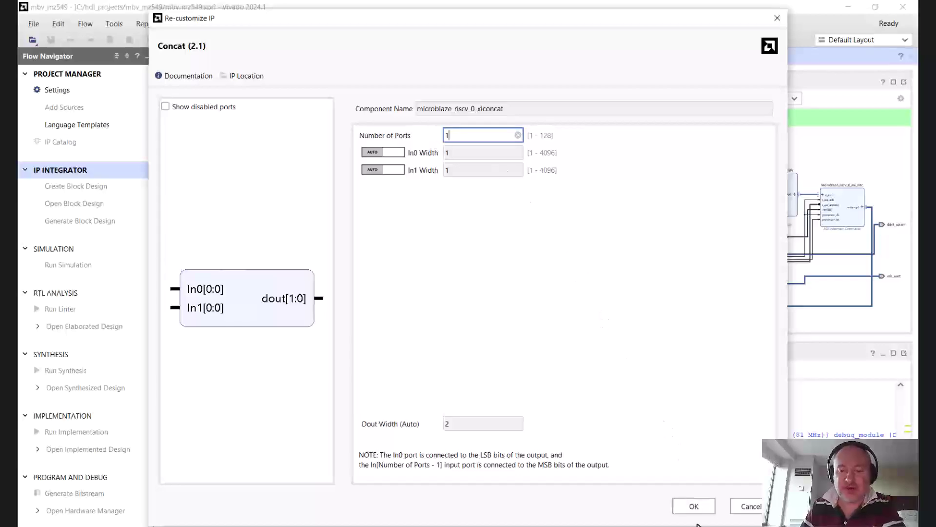
click(694, 507)
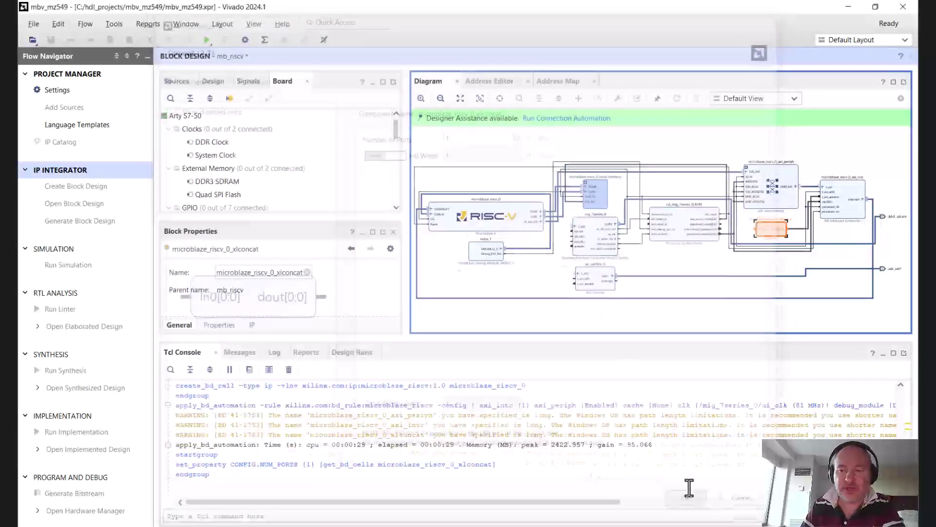
- Connect the axi_uartlite_0 interrupt output to the Concat block's In0 input and regenerate the diagram layout
click(725, 250)
drag(630, 273, 628, 275)
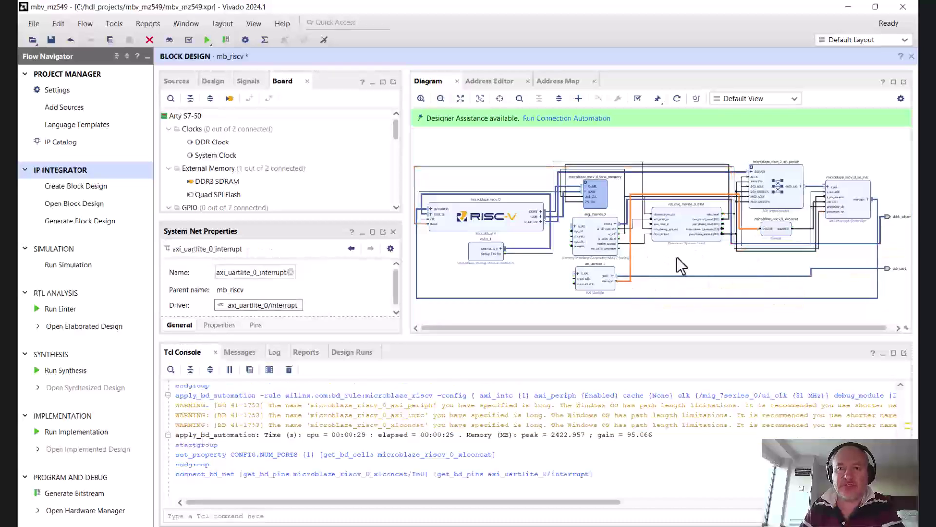
right_click(675, 256)
click(735, 142)
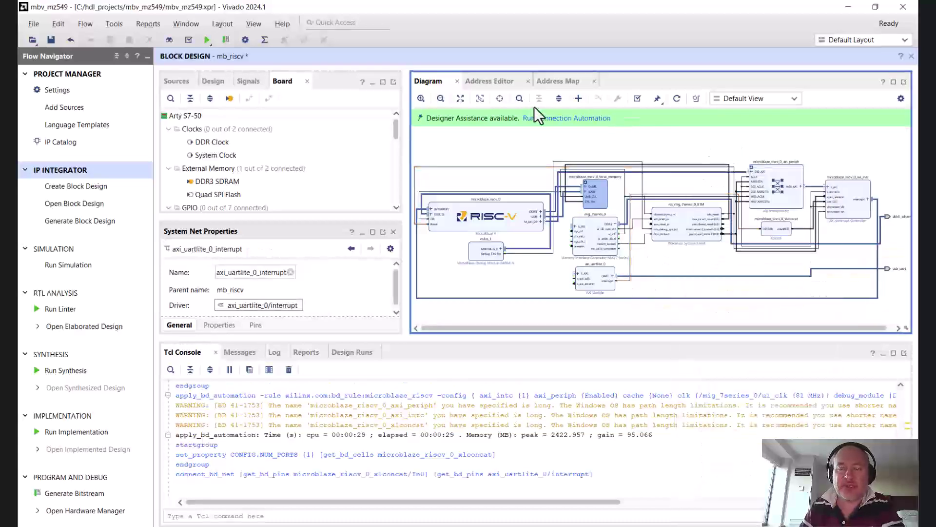
click(677, 99)
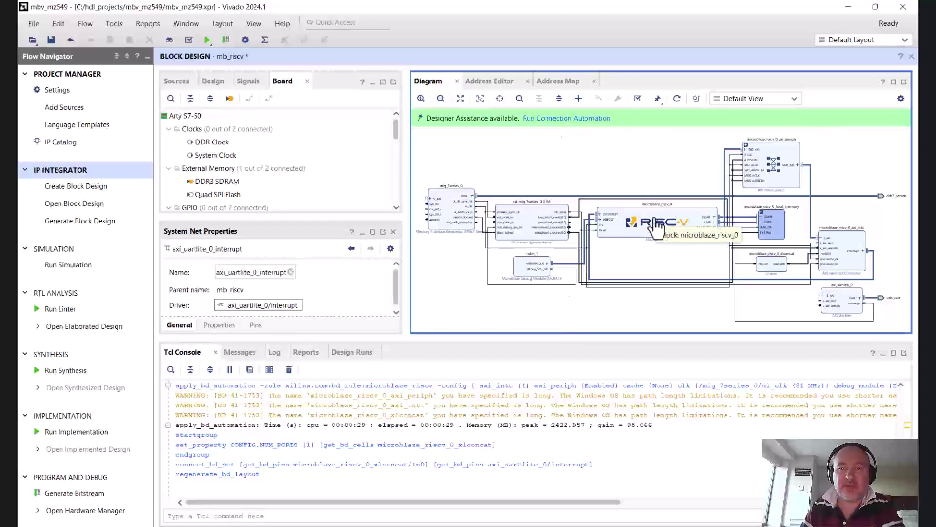
- Run connection automation for the S_AXI interfaces of axi_uartlite_0 and mig_7series_0 only
click(568, 119)
click(235, 184)
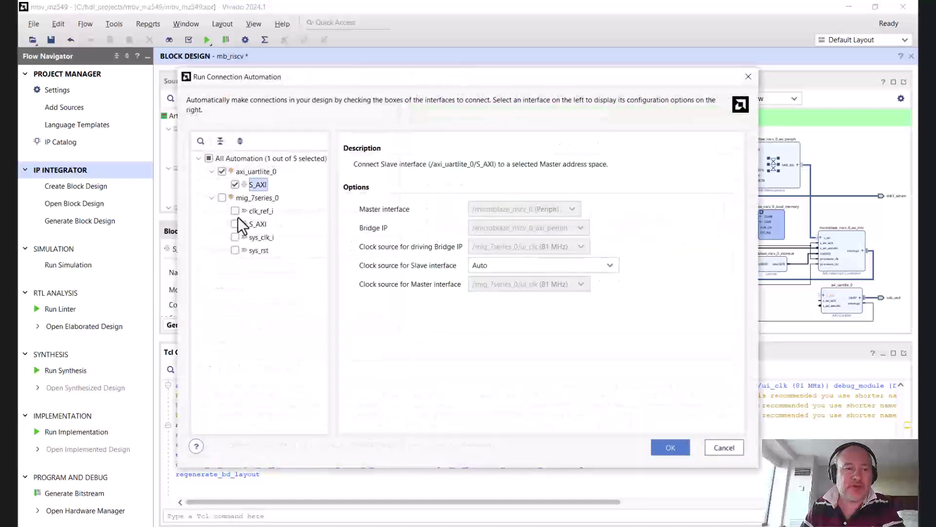
click(235, 224)
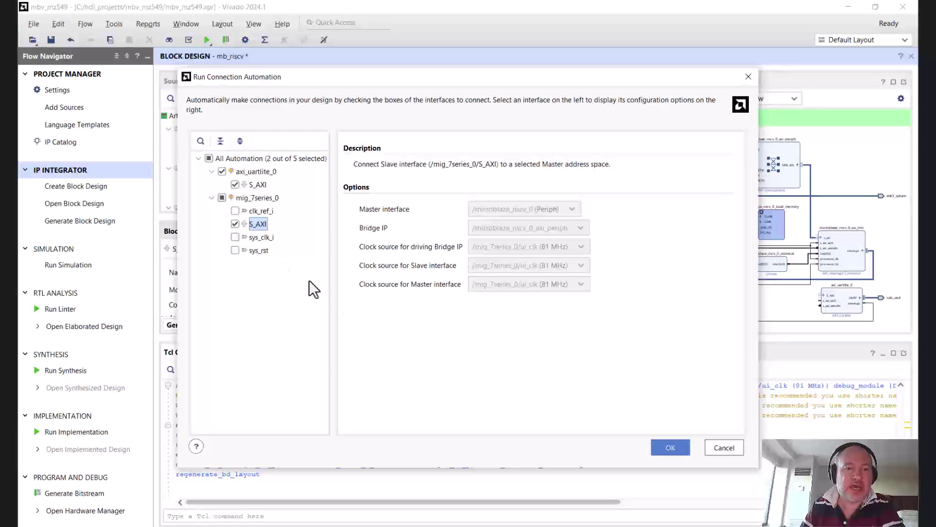
click(656, 447)
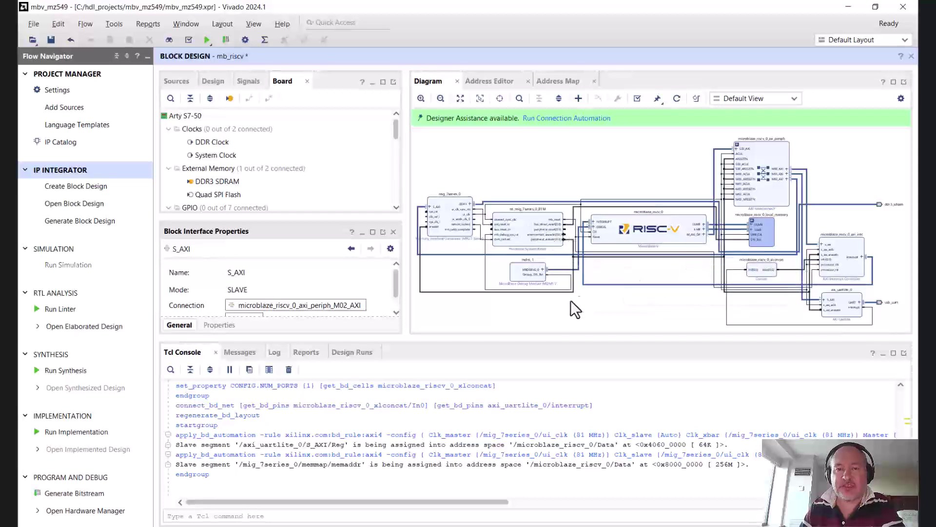
- Enable the Peripheral AXI Instruction Interface in the bus settings of the microblaze_riscv_0 processor and apply the configuration
click(709, 234)
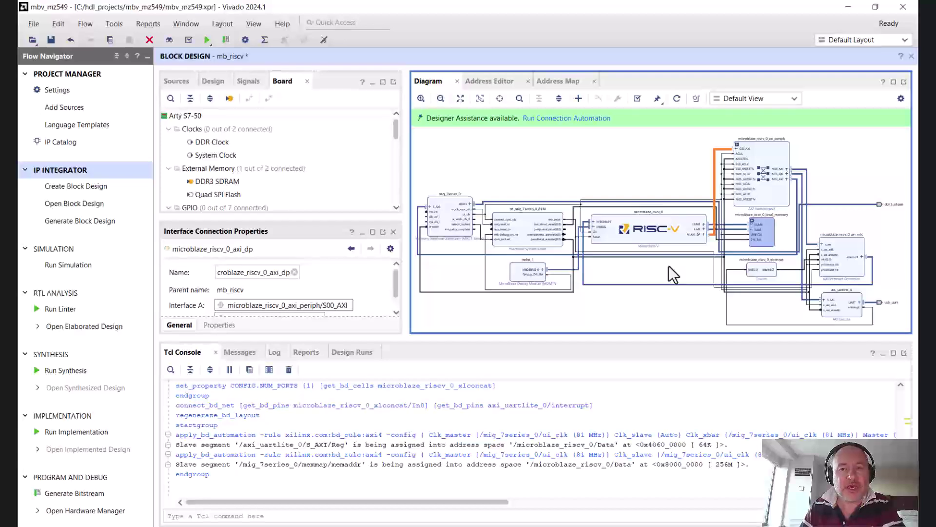
double_click(661, 239)
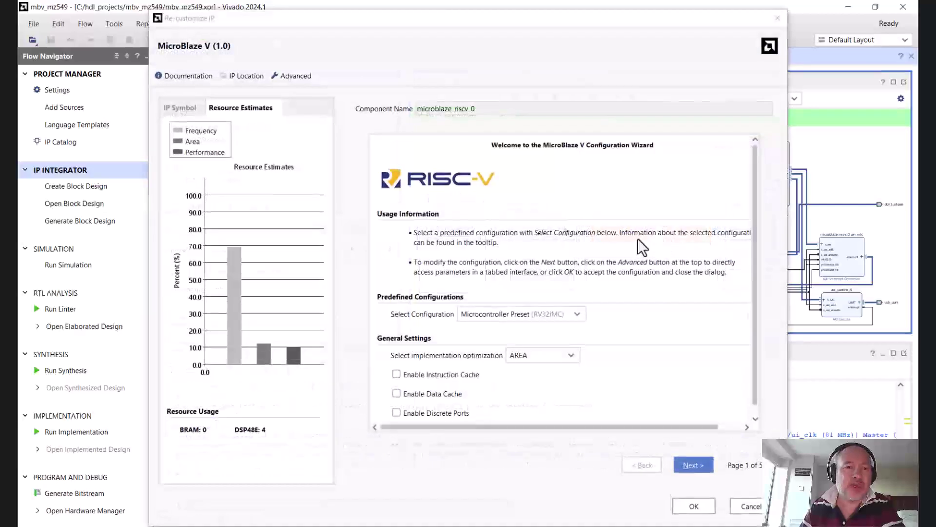
click(696, 465)
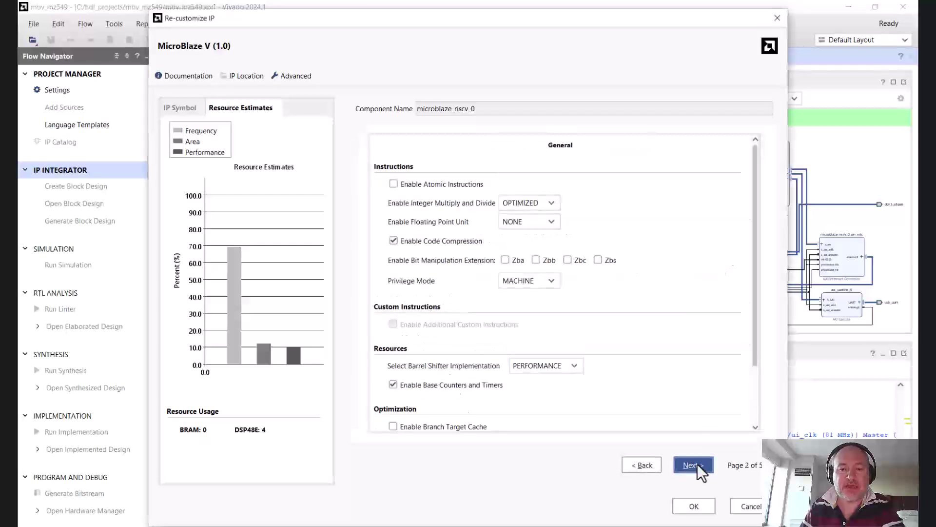
scroll(674, 392, down, 1)
click(684, 466)
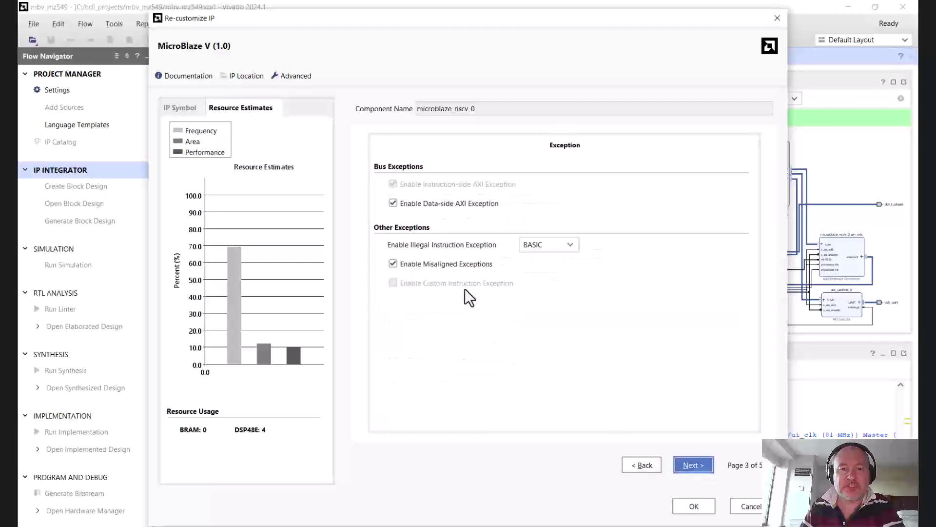
click(688, 465)
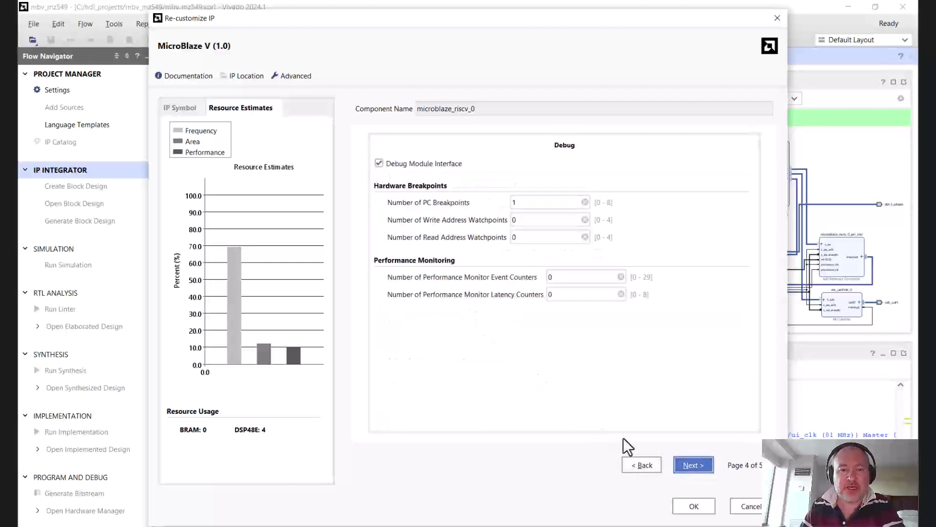
click(684, 460)
click(394, 249)
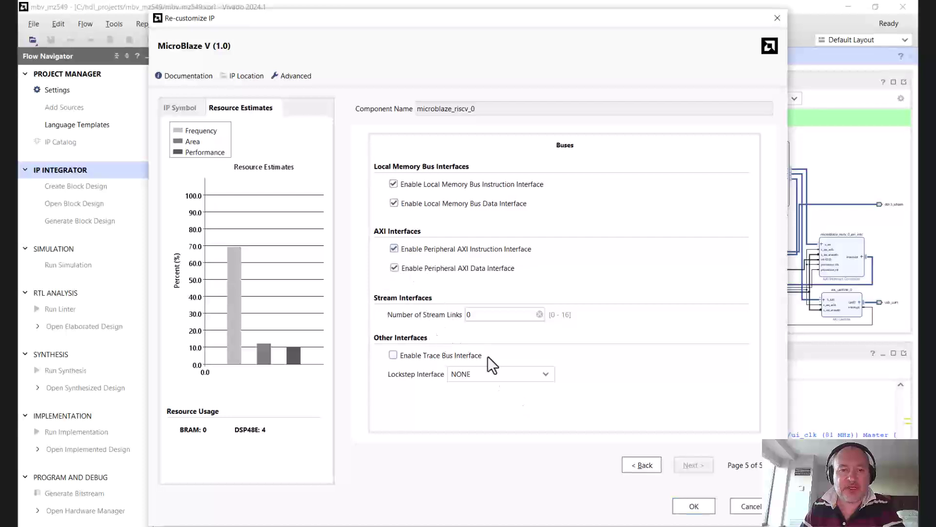
click(694, 507)
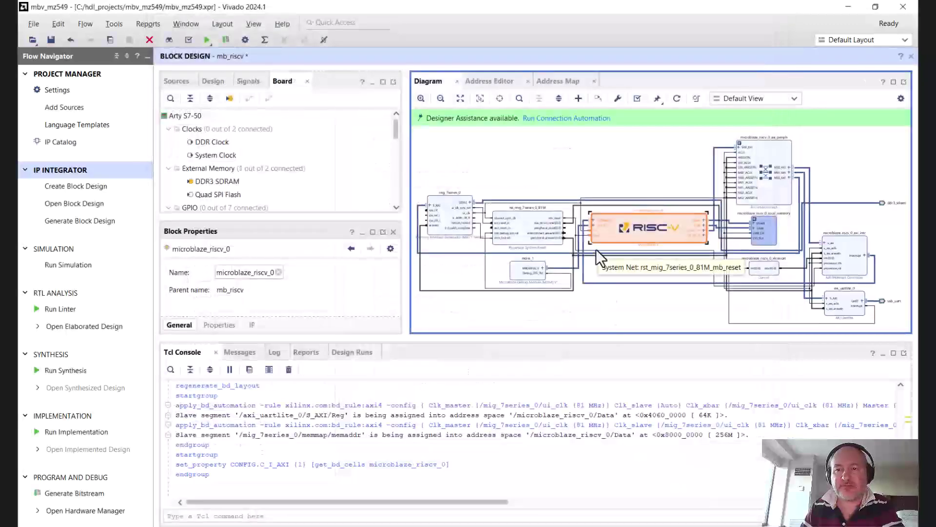
- Run connection automation for the processor's M_AXI_IP interface only, with /mig_7series_0/S_AXI as the slave interface
click(619, 190)
click(581, 125)
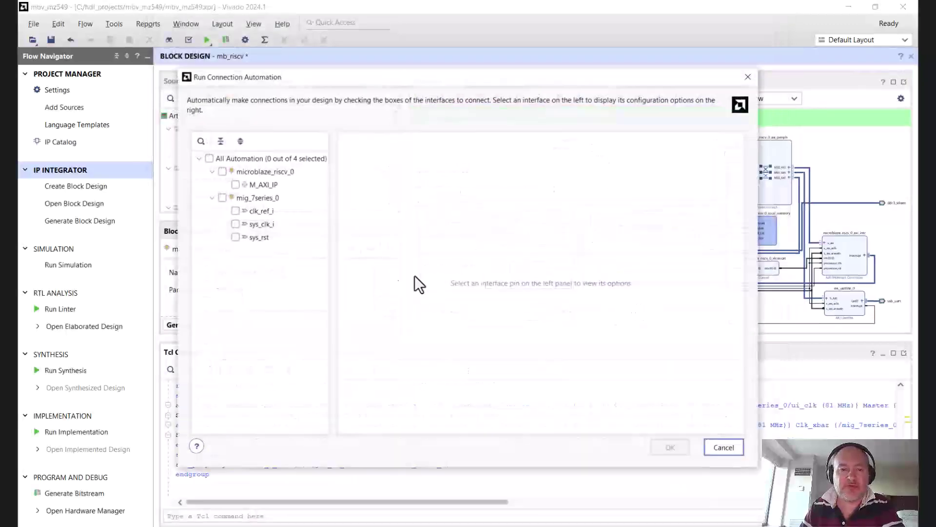
click(234, 185)
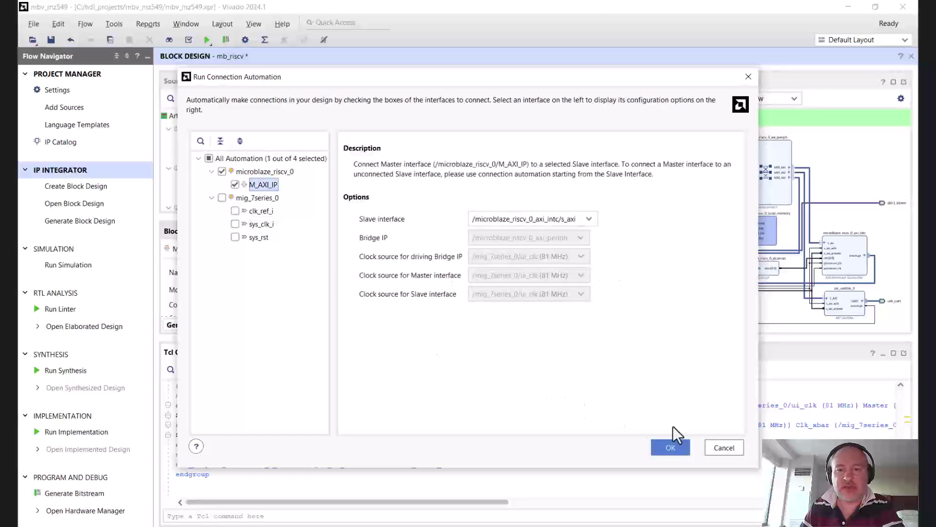
click(590, 219)
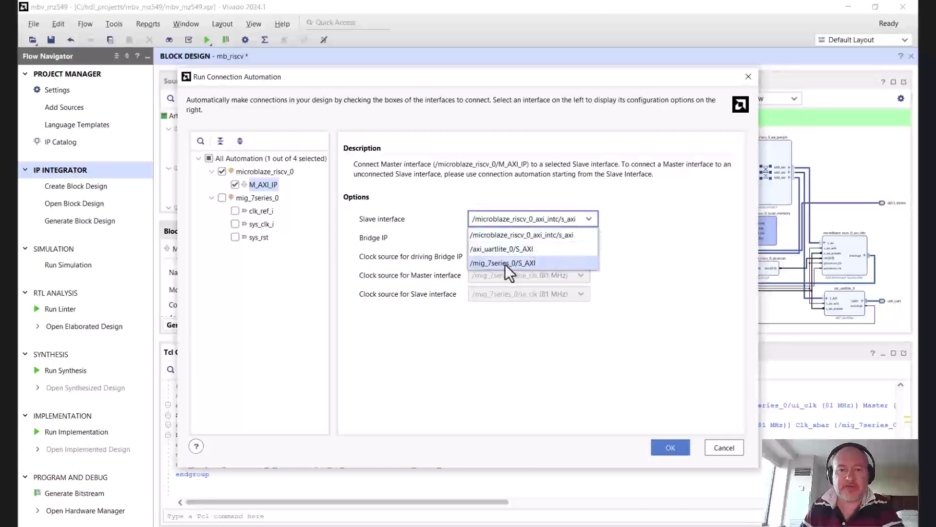
click(527, 262)
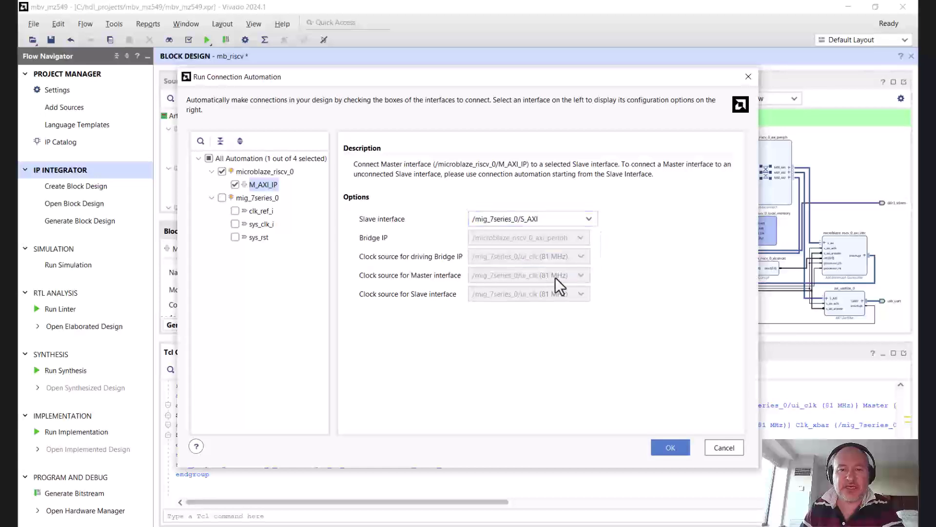
click(671, 447)
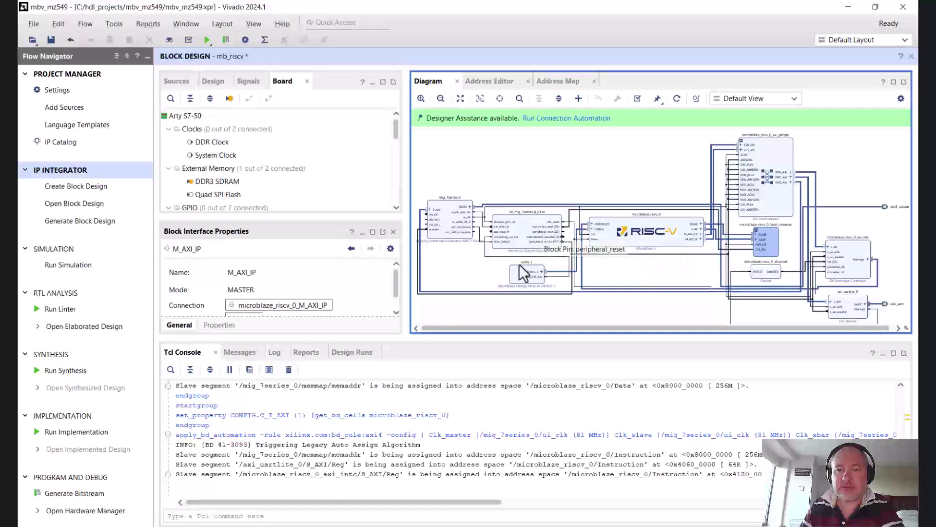
- Check the processor's instruction and data AXI connections to the AXI peripheral interconnect, and regenerate the diagram layout
click(711, 233)
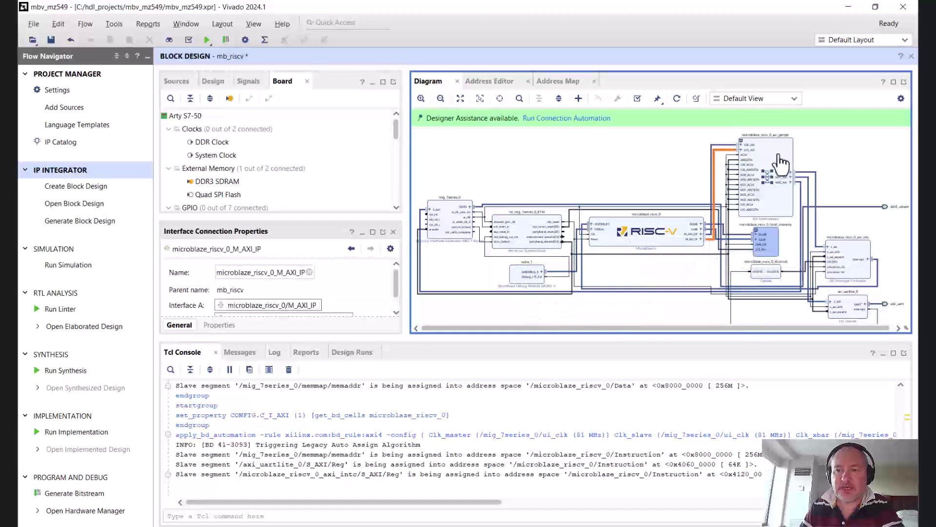
click(711, 155)
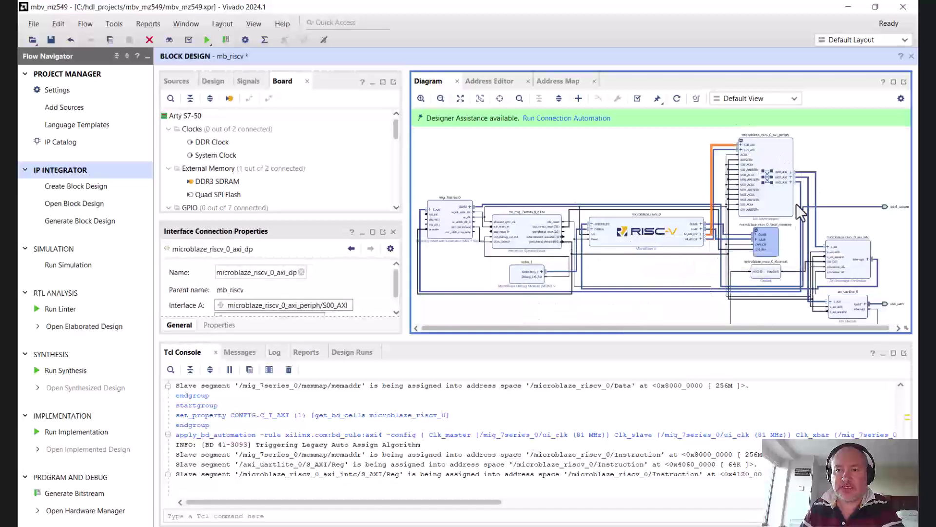
click(676, 99)
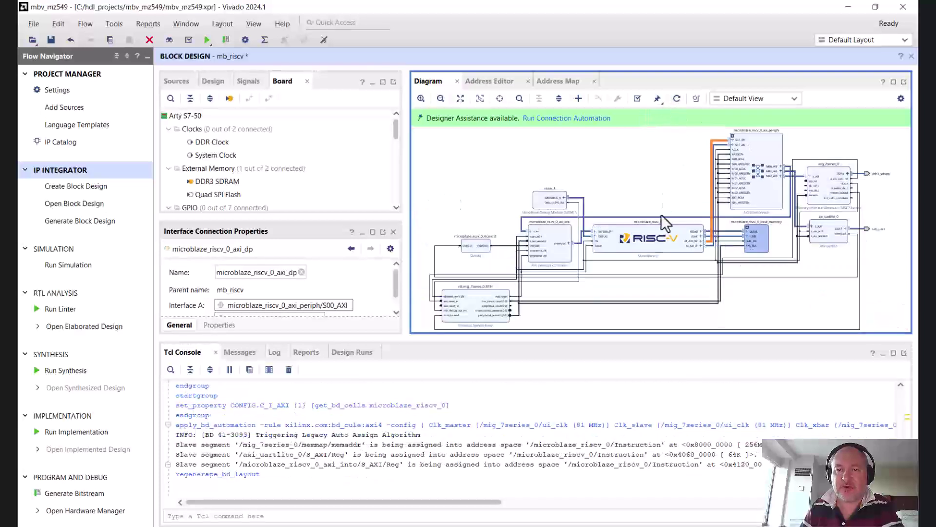
click(650, 167)
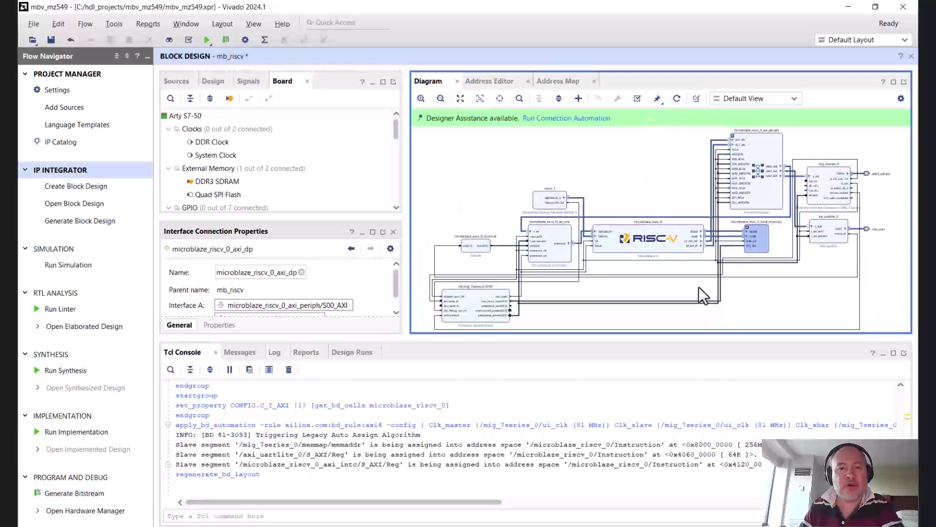
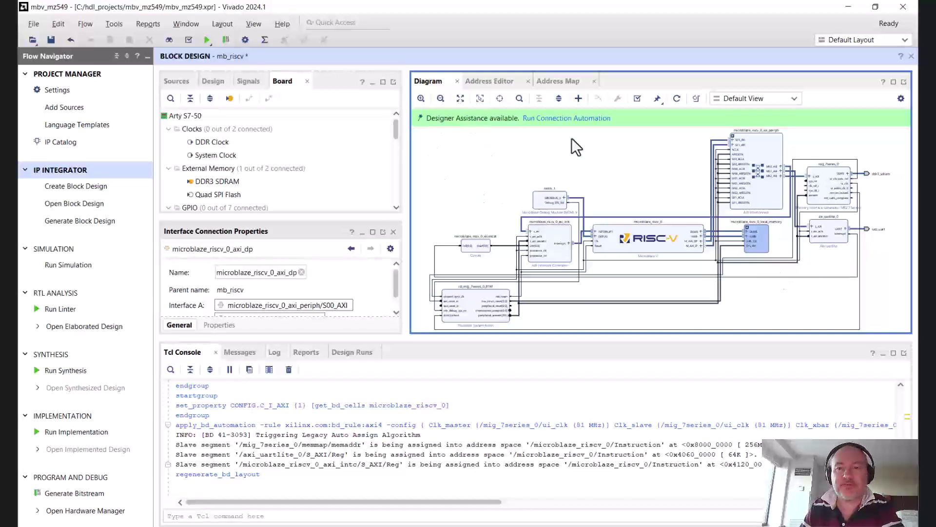
- Add a Clocking Wizard and wire its clk_out1 to clk_ref_i and sys_clk_i of mig_7series_0, and its locked output to sys_rst
click(579, 98)
text(clo)
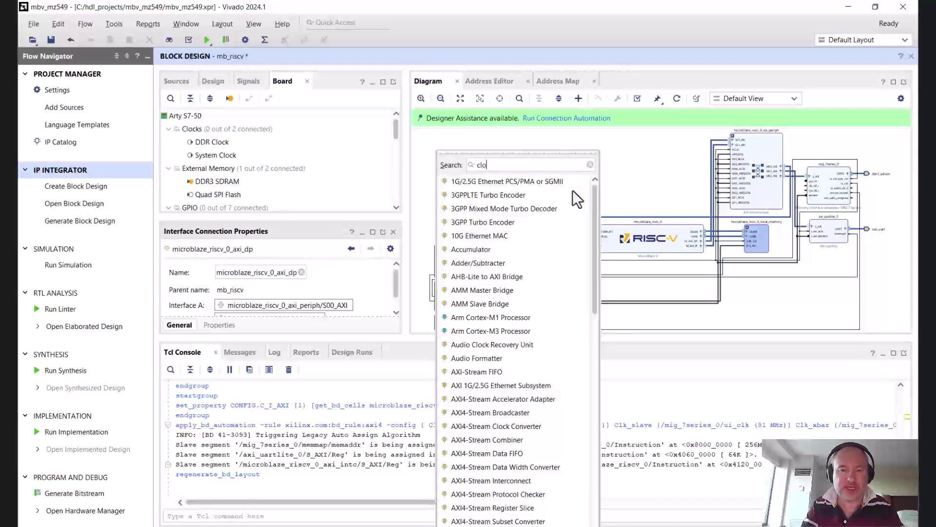
text(ck)
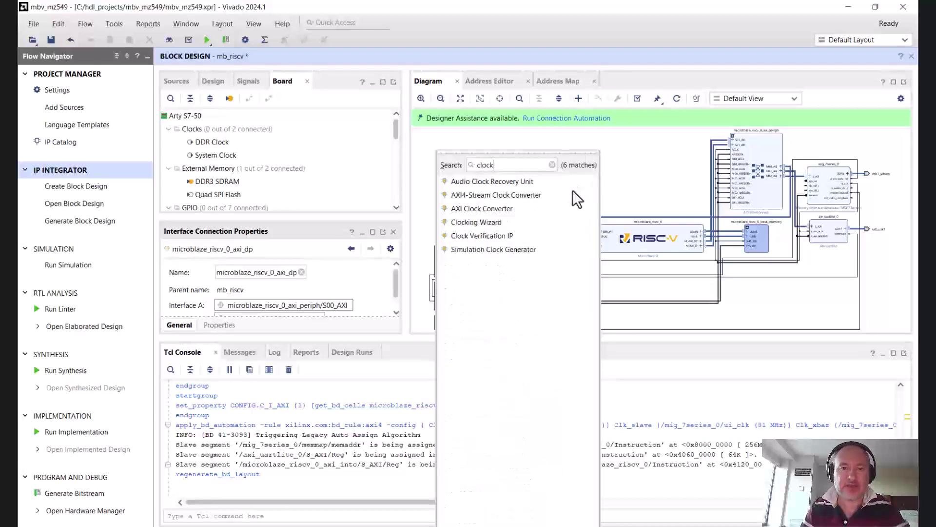
double_click(488, 222)
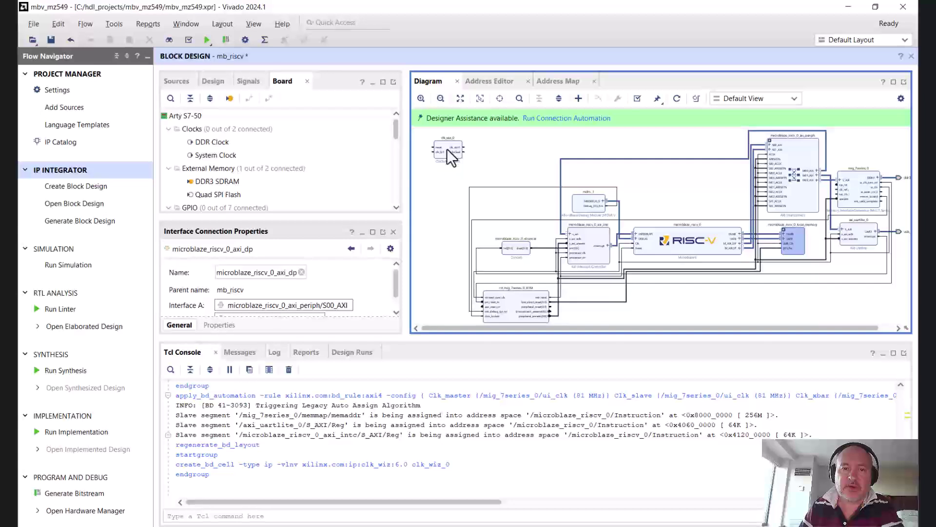
drag(462, 147, 749, 214)
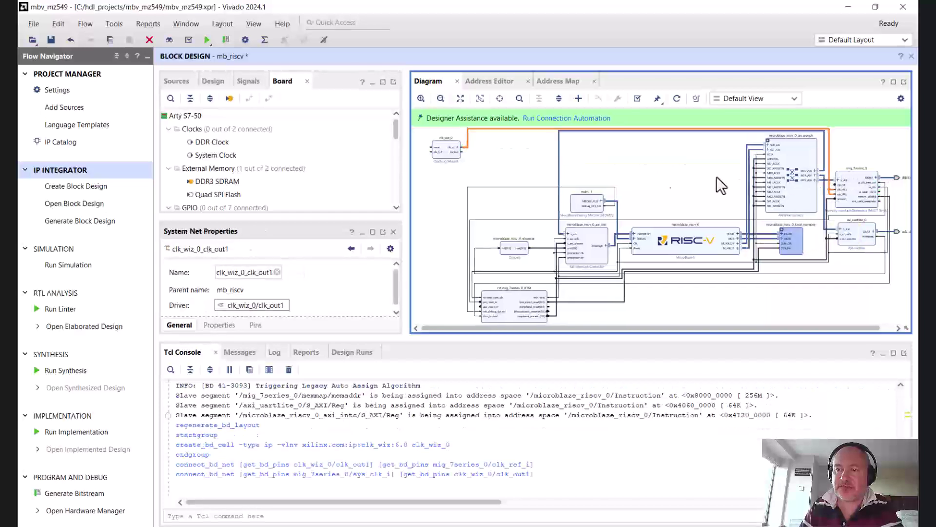
mouse_move(463, 148)
mouse_down()
mouse_move(832, 180)
mouse_move(829, 190)
mouse_up()
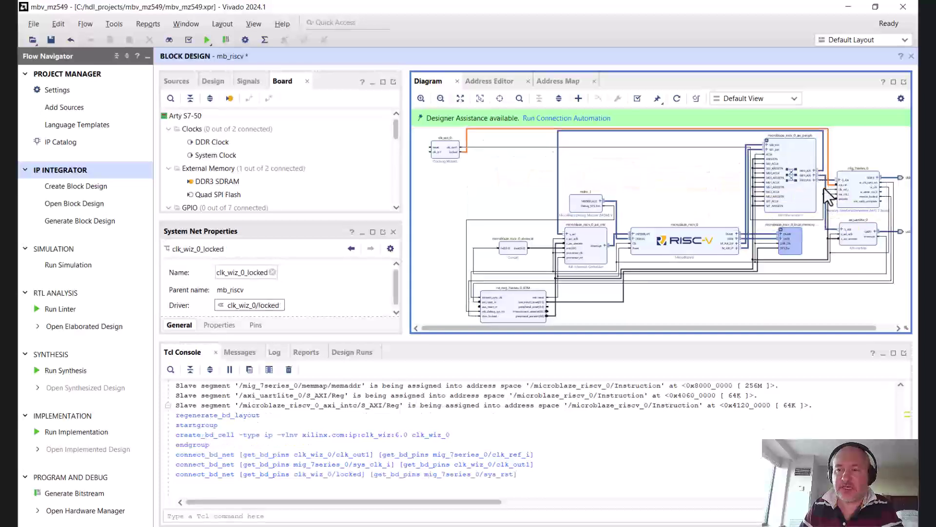
- Set the requested output frequency of clk_out1 in the Clocking Wizard clk_wiz_0 to 200 MHz
double_click(443, 151)
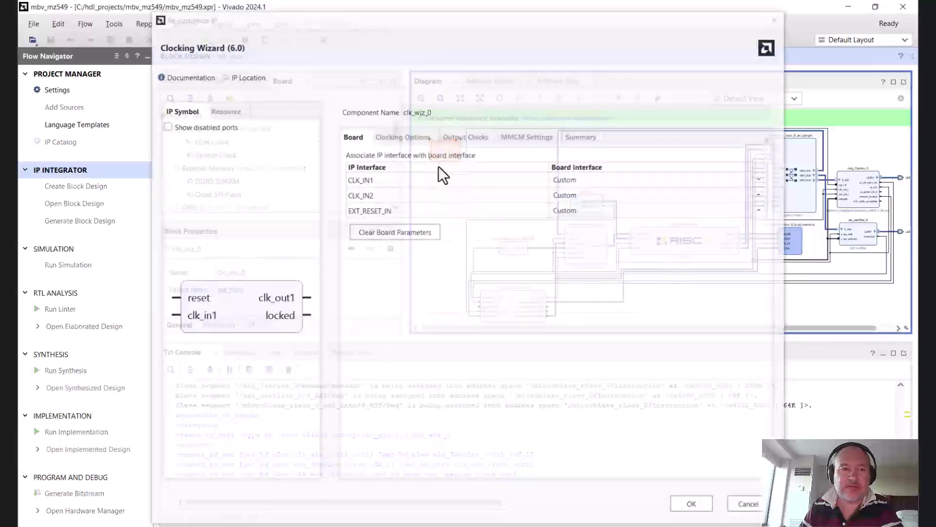
click(459, 132)
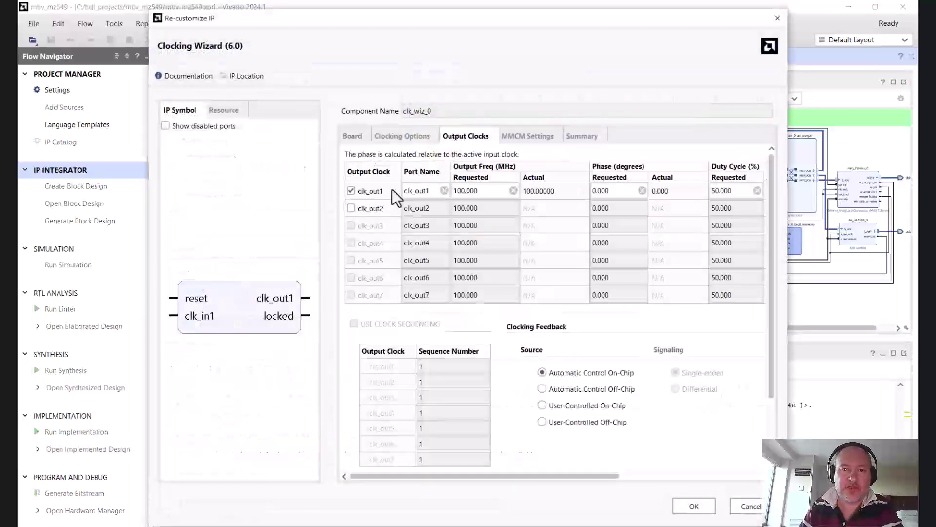
click(454, 191)
key(Delete)
text(2)
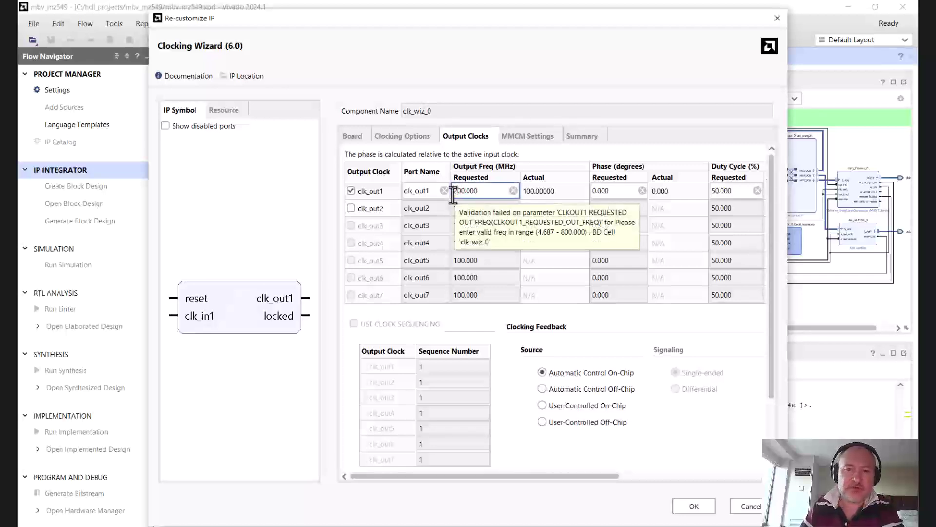
- Switch the Clocking Wizard's primary input clock frequency to manual and set it to 12 MHz
click(400, 135)
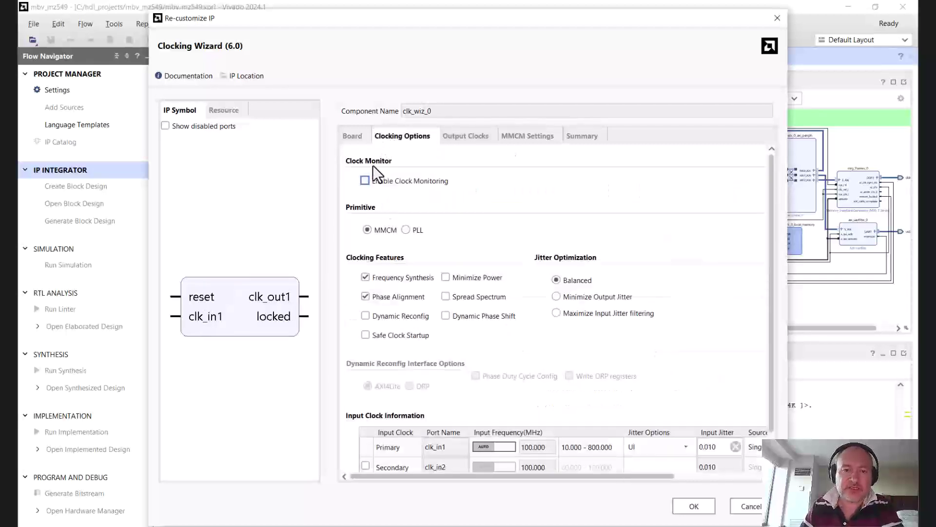
click(493, 446)
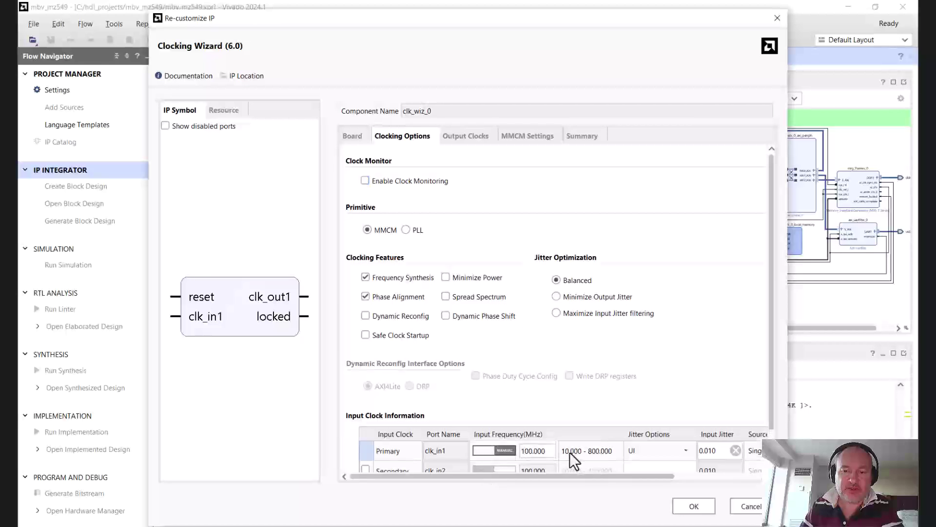
click(529, 451)
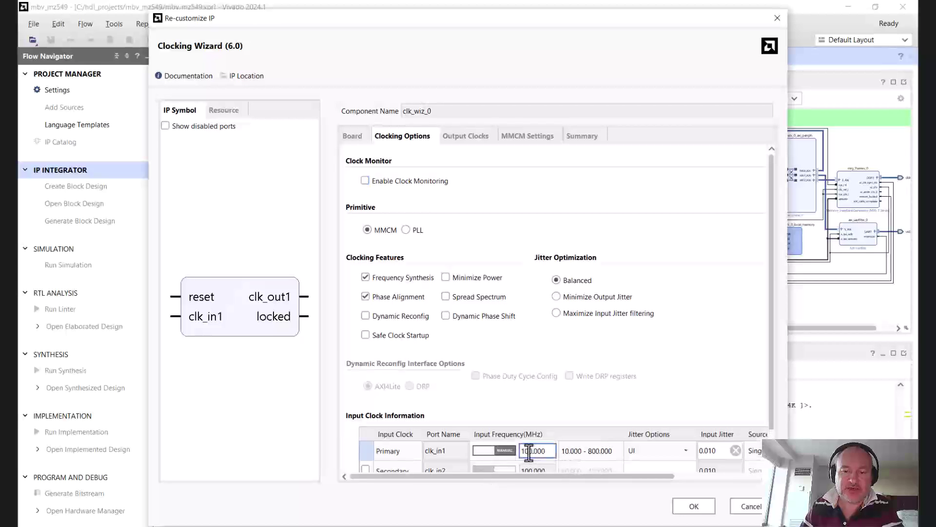
key(BackSpace)
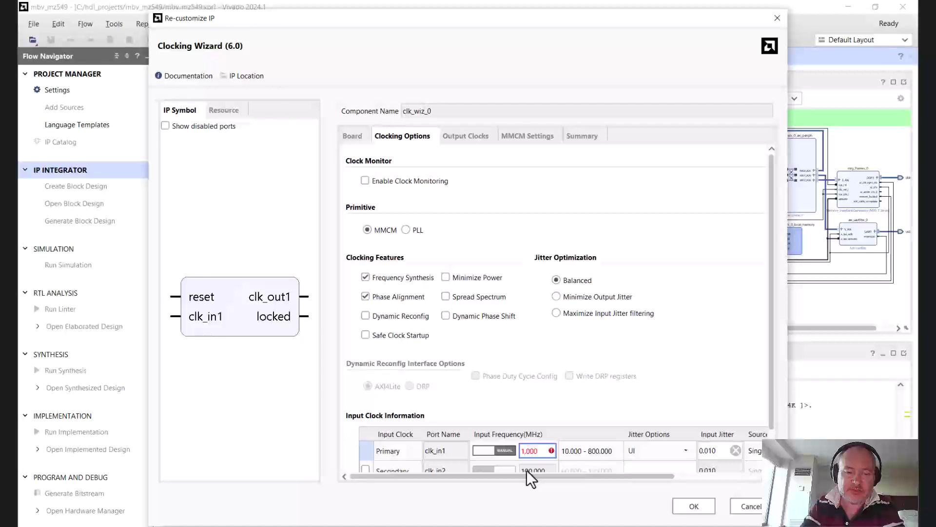
text(2)
click(633, 466)
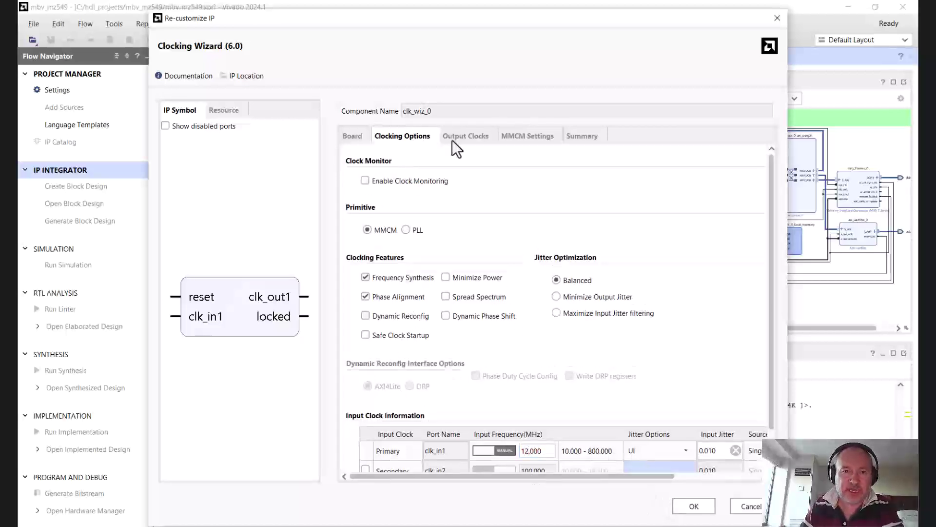
- Disable the Clocking Wizard's optional reset input and apply the configuration
click(483, 137)
scroll(429, 285, down, 3)
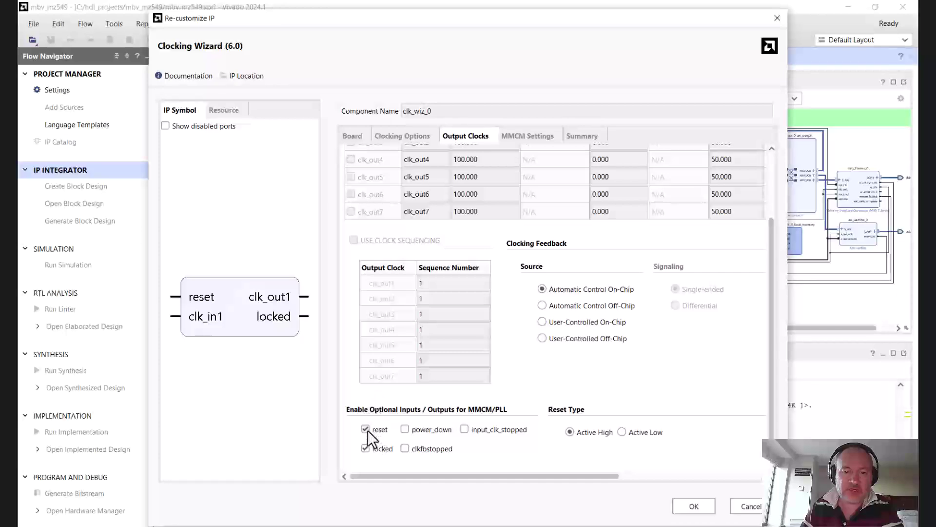
click(367, 429)
click(693, 506)
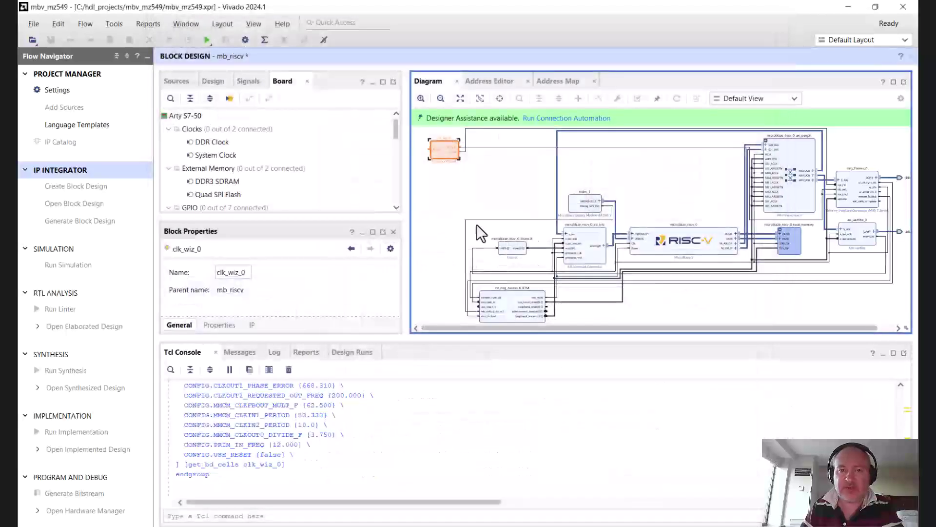
- Make the clk_in1 pin of the Clocking Wizard clk_wiz_0 external
click(429, 149)
right_click(429, 153)
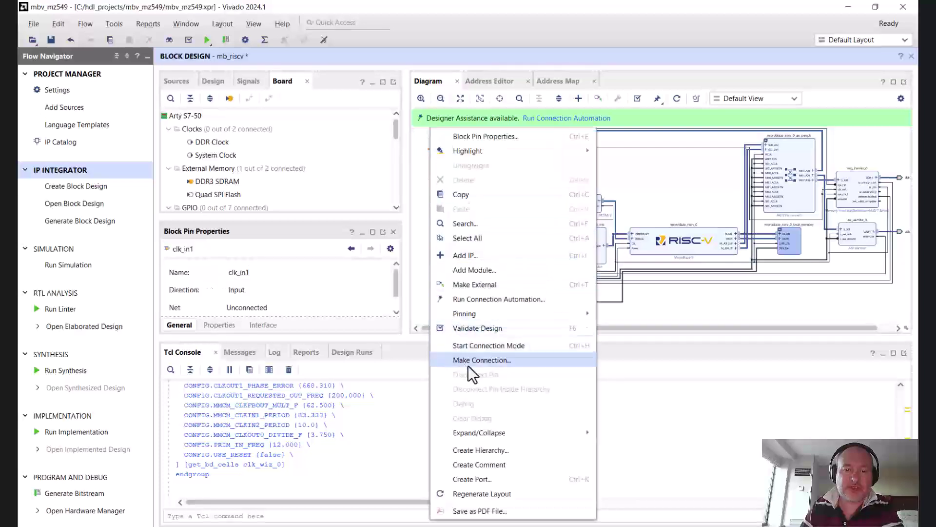
click(481, 288)
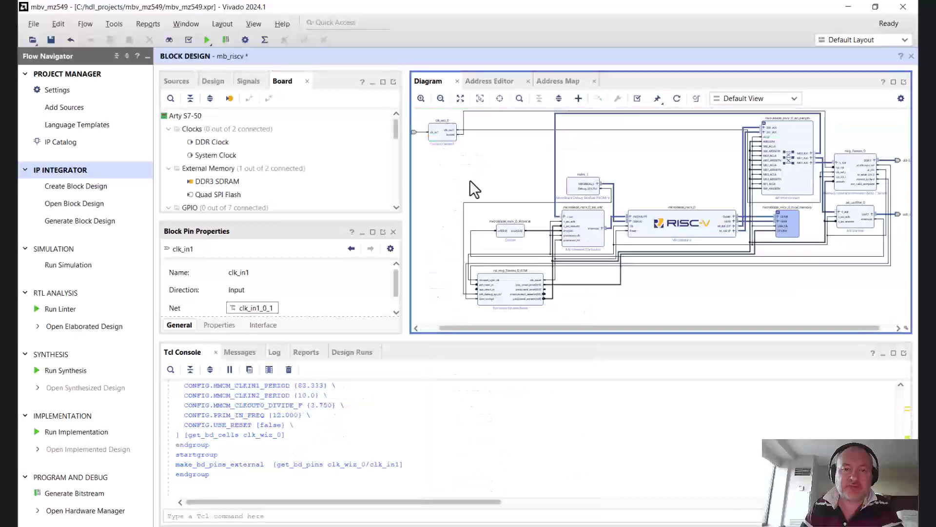
drag(510, 327, 463, 327)
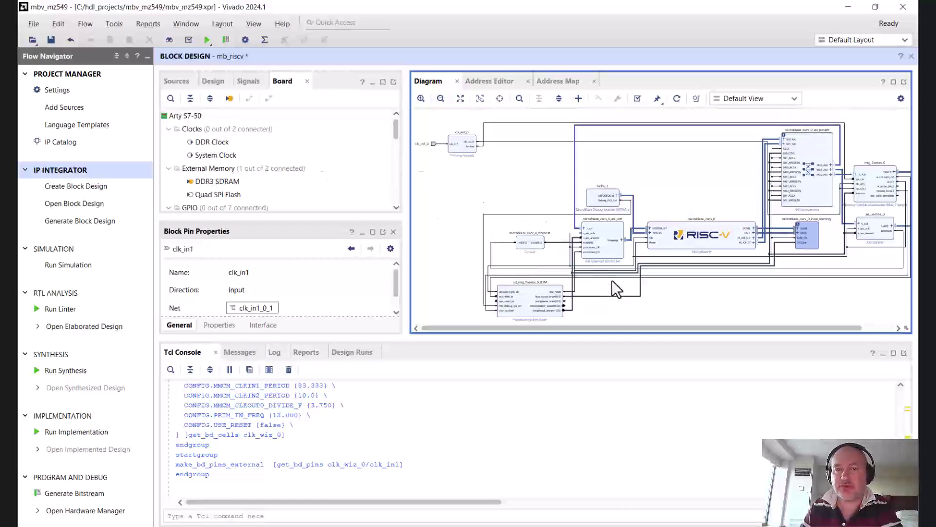
- Create a new XDC constraints file named io, local to the project, in constraint set constrs_1
click(460, 98)
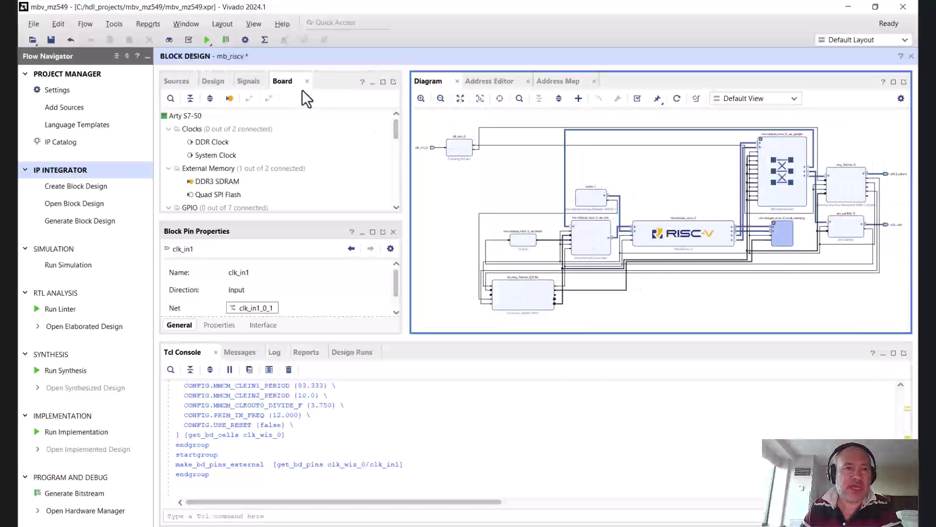
click(352, 51)
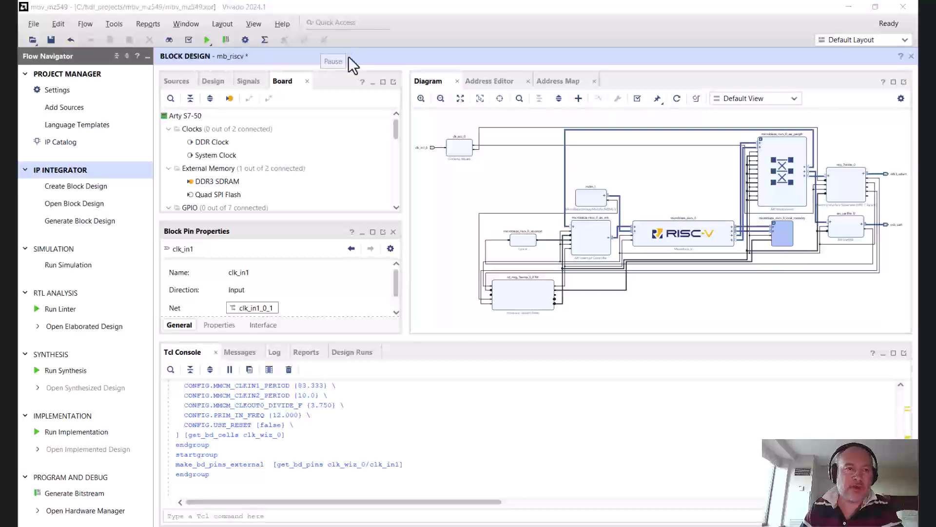
click(177, 81)
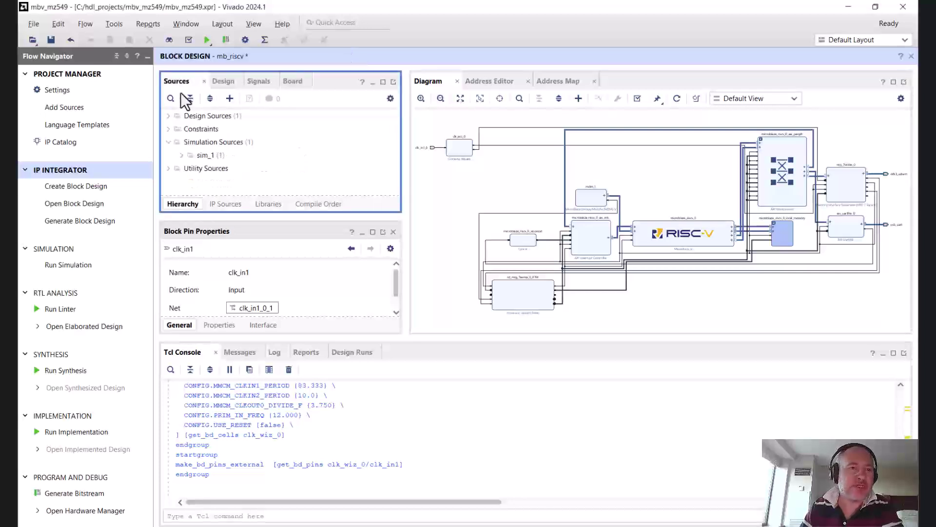
click(168, 130)
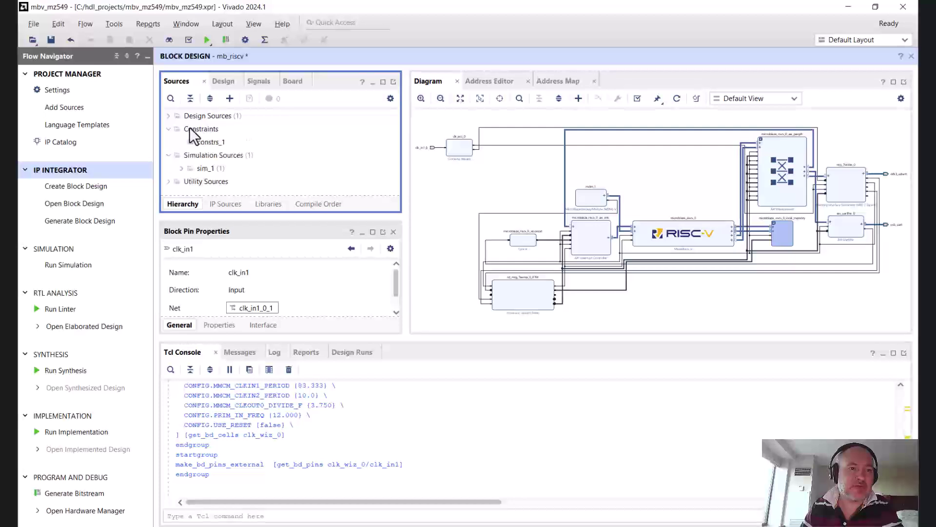
click(209, 142)
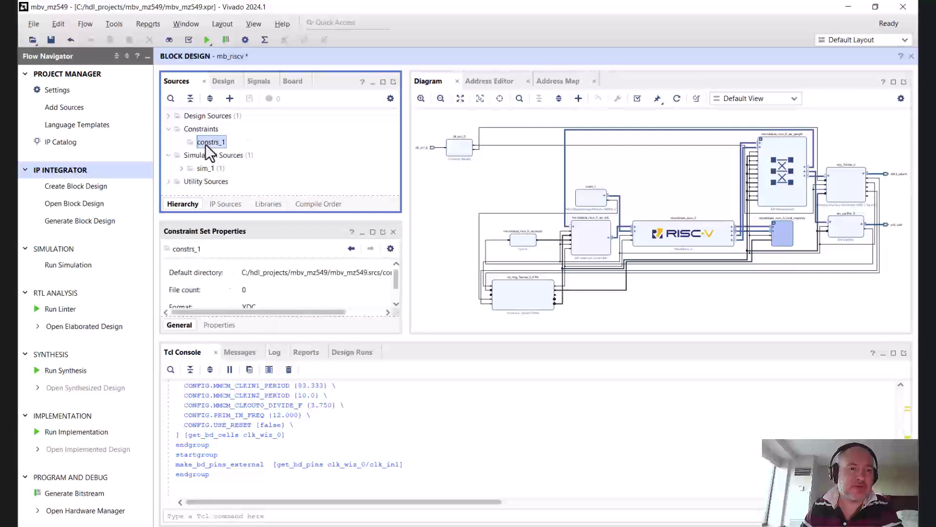
click(229, 99)
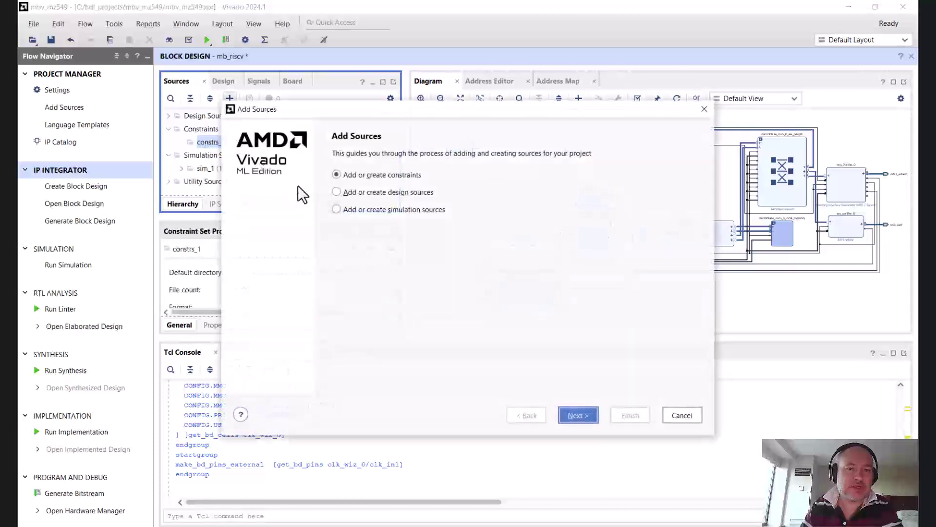
click(576, 415)
click(471, 357)
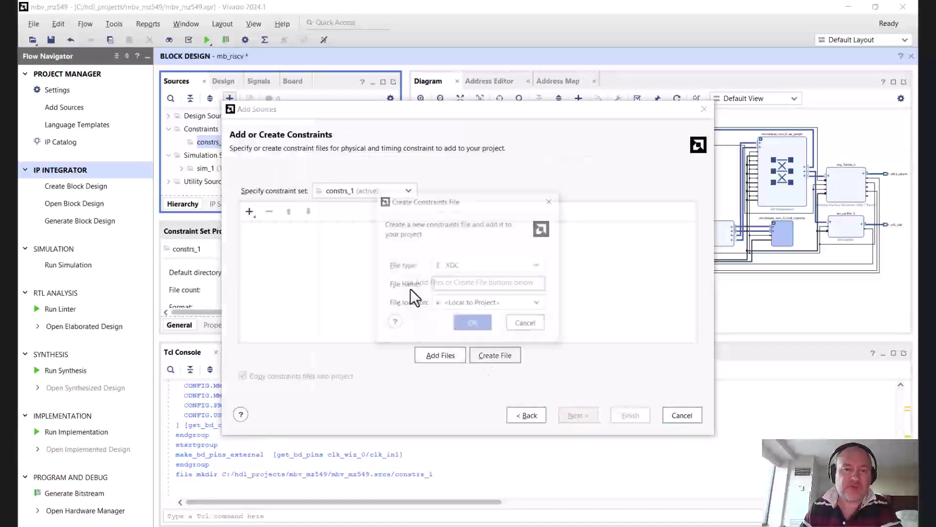
text(io)
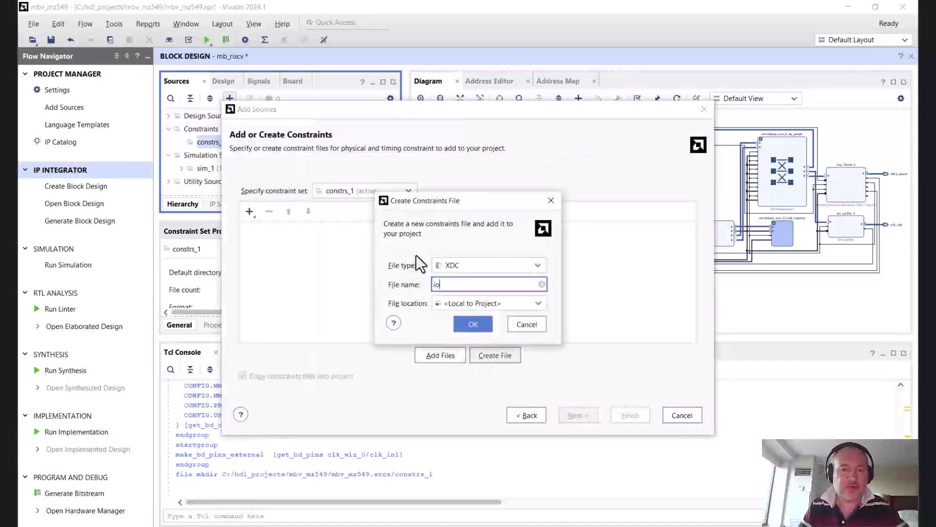
click(472, 324)
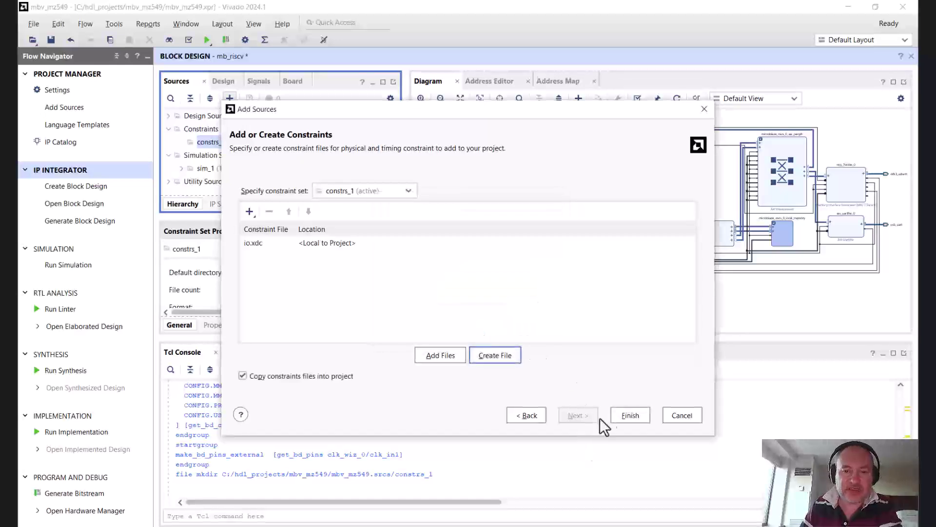
click(627, 415)
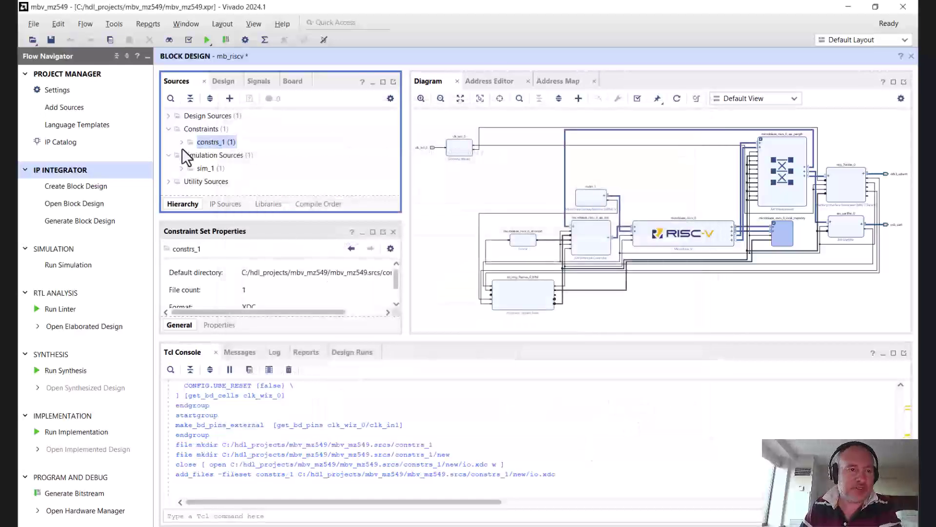
- Paste the clk_in1_0 constraints (PACKAGE_PIN F14, IOSTANDARD LVCMOS33) into io.xdc and save the file
double_click(212, 154)
right_click(448, 146)
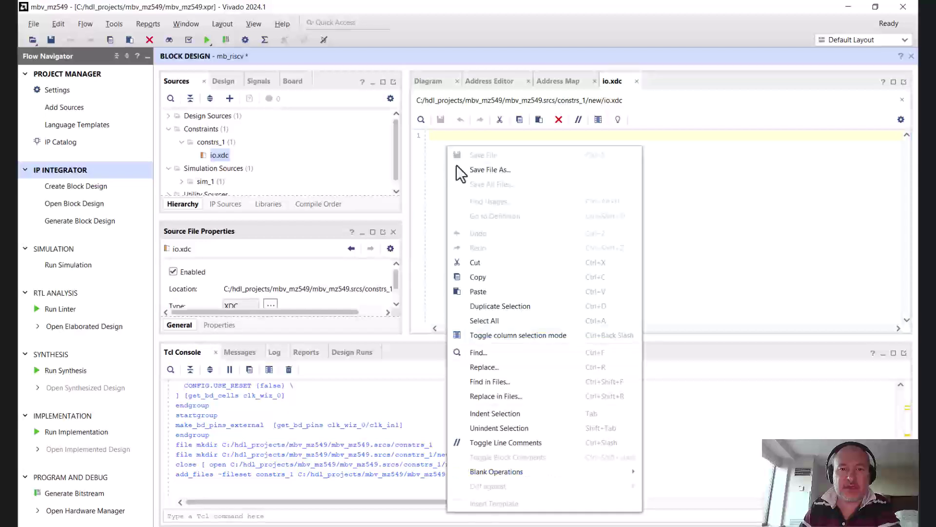
click(491, 291)
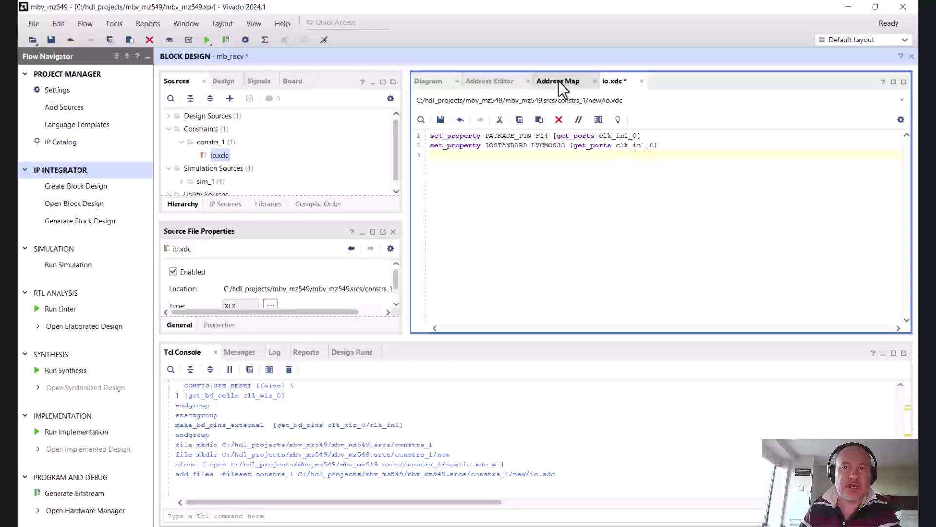
key(ctrl+s)
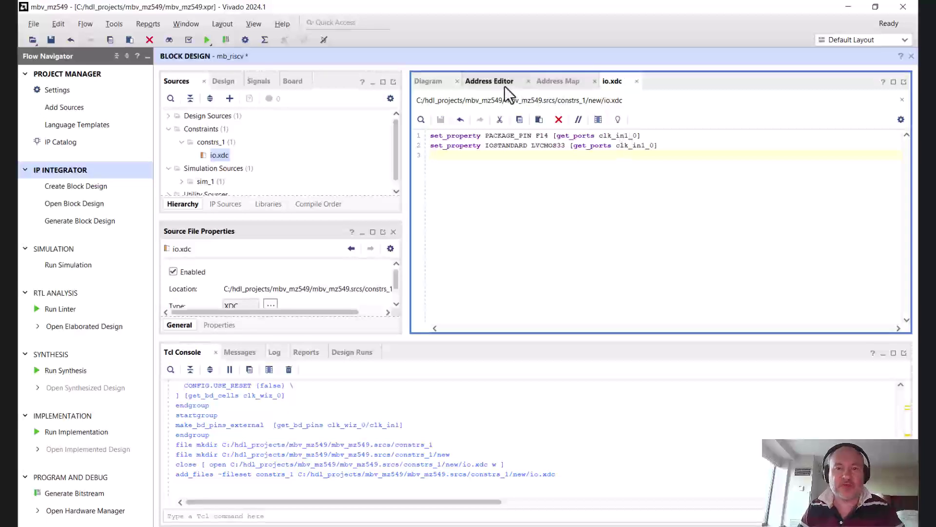
- Check the name of the Clocking Wizard's external input port in the block diagram and regenerate the diagram's layout
click(429, 80)
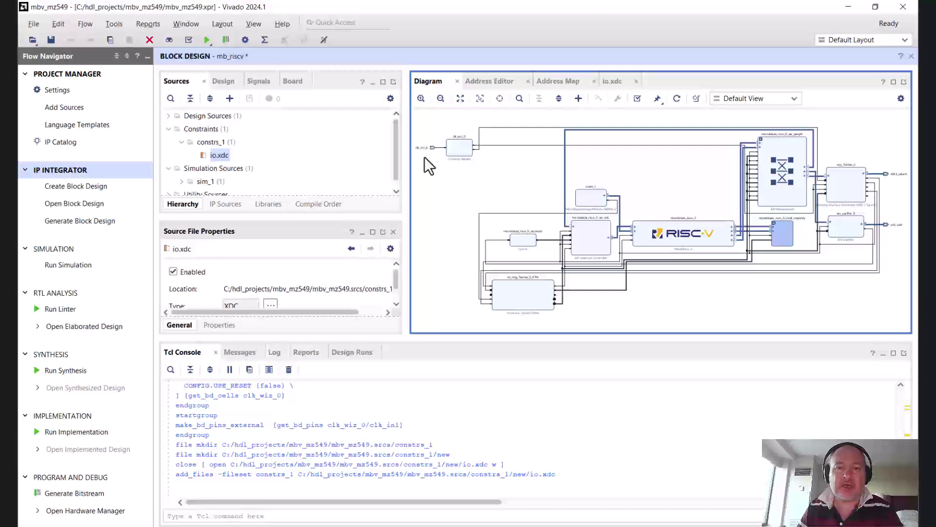
scroll(425, 157, up, 5)
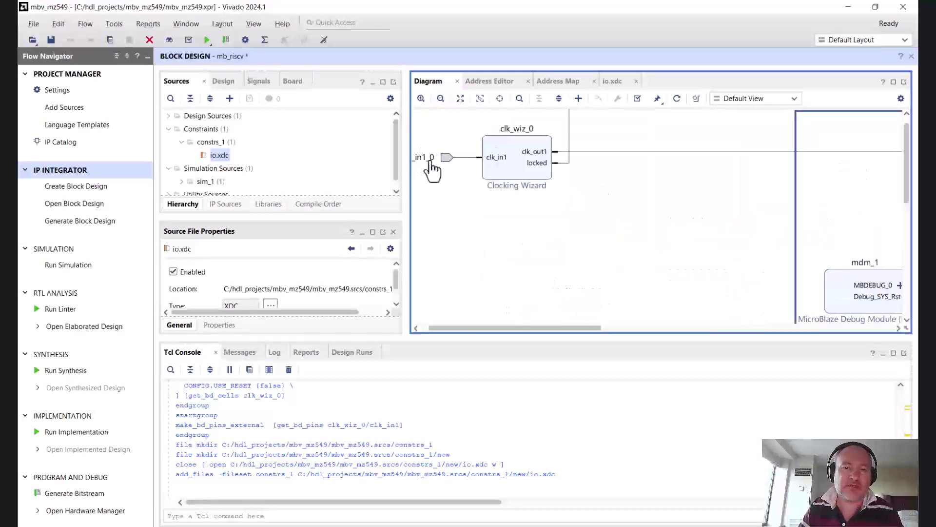
drag(475, 328, 469, 328)
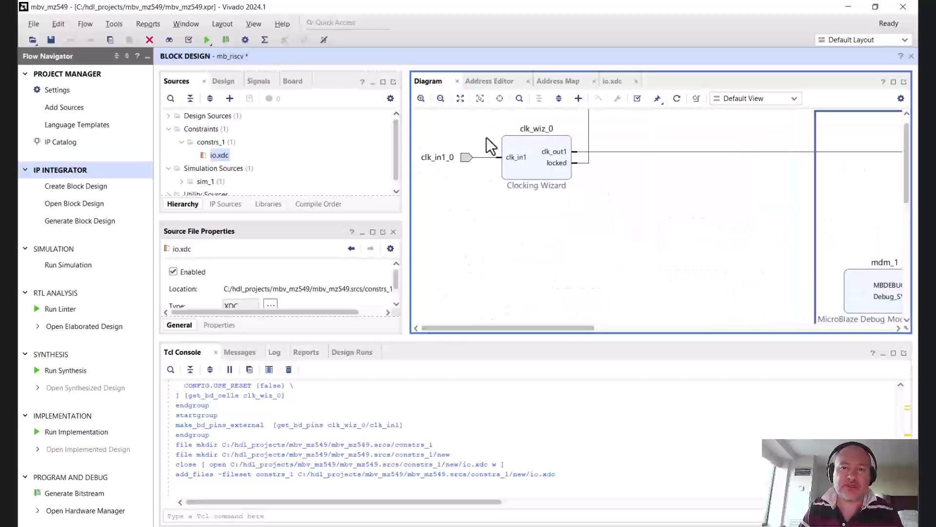
click(461, 99)
click(677, 99)
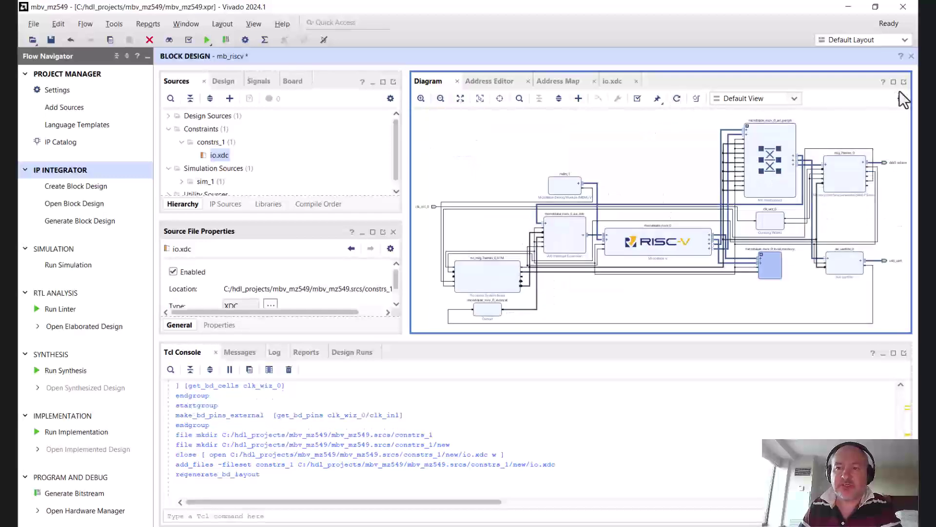
- Float and maximize the block diagram to trace the Clocking Wizard's locked net and the MIG's mmcm_locked, ui_clk and ui_clk_sync_rst nets
click(903, 81)
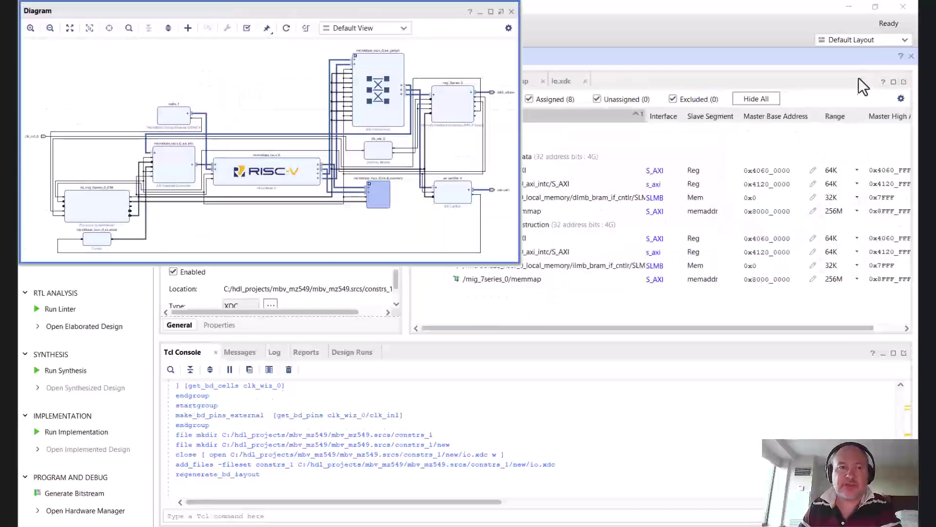
click(491, 11)
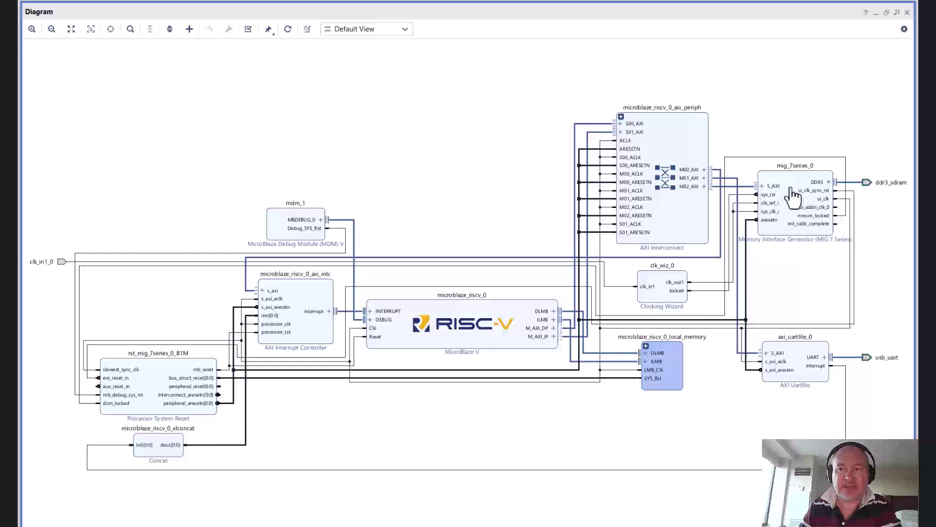
click(711, 291)
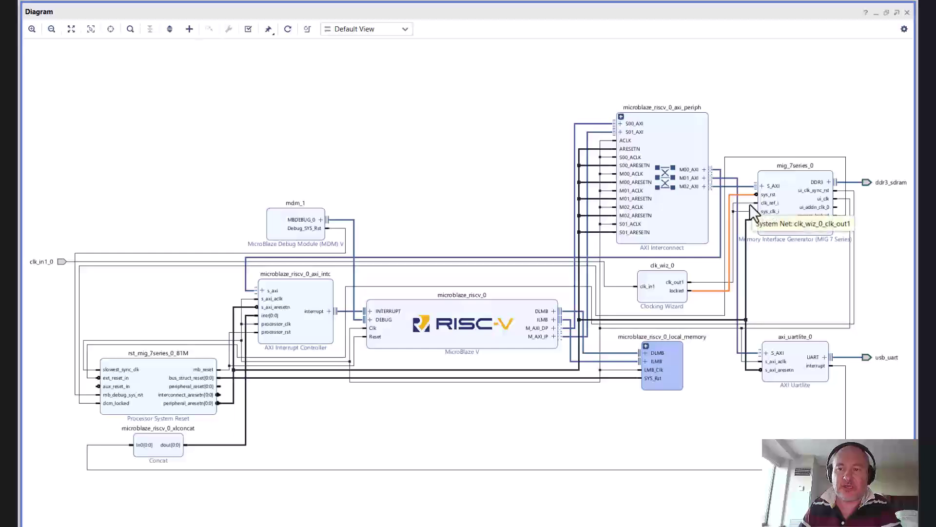
click(845, 201)
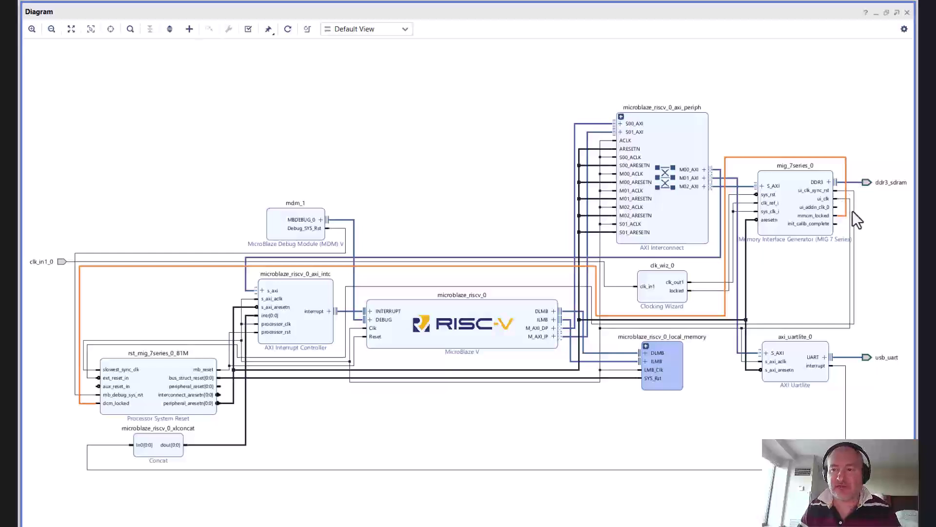
click(850, 232)
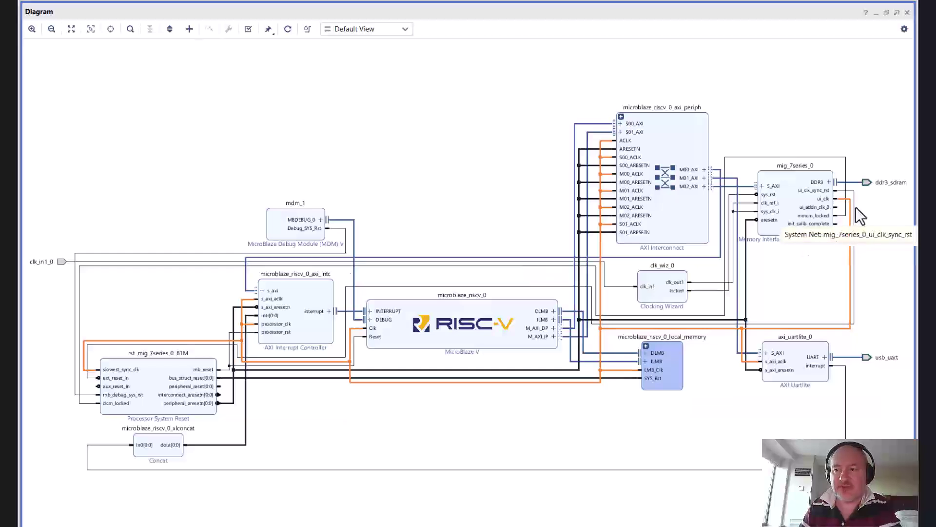
click(850, 192)
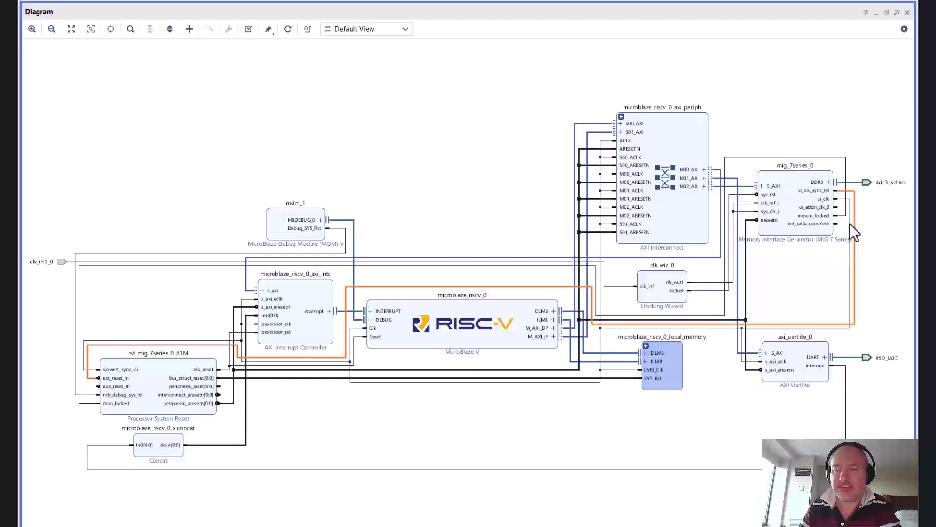
click(842, 215)
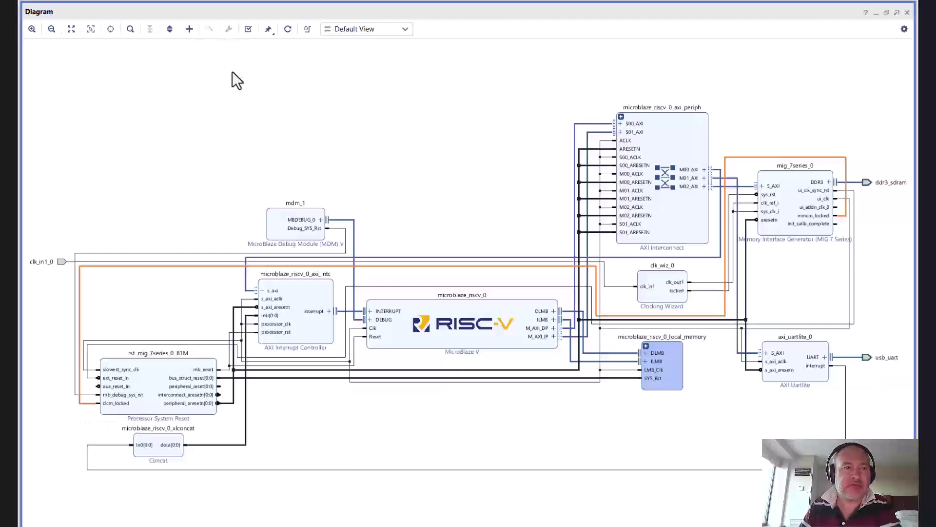
- Validate the mb_riscv block design and save it with the diagram docked back in the main window
click(248, 29)
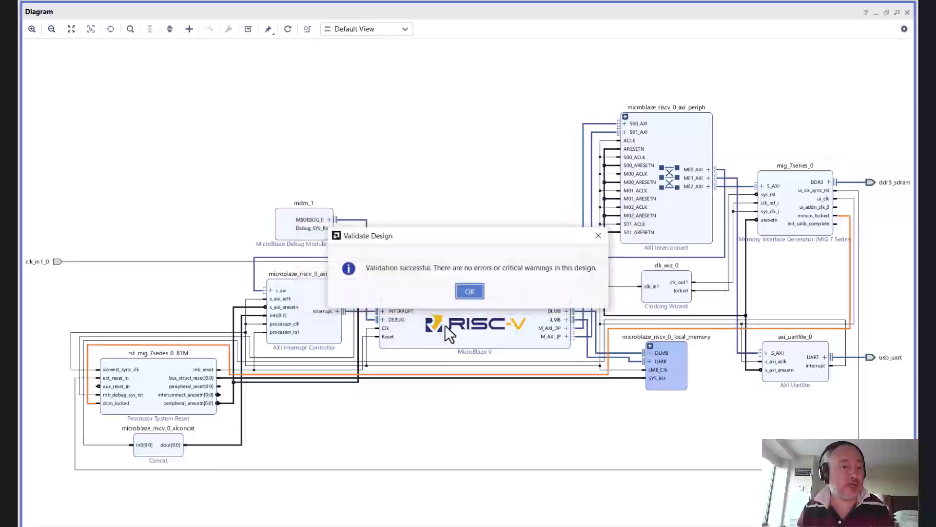
click(469, 291)
click(894, 12)
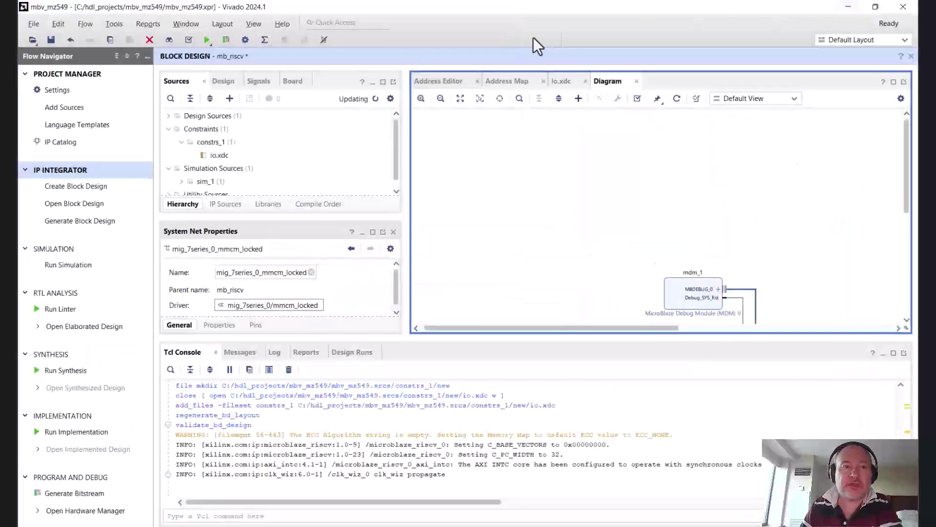
click(51, 41)
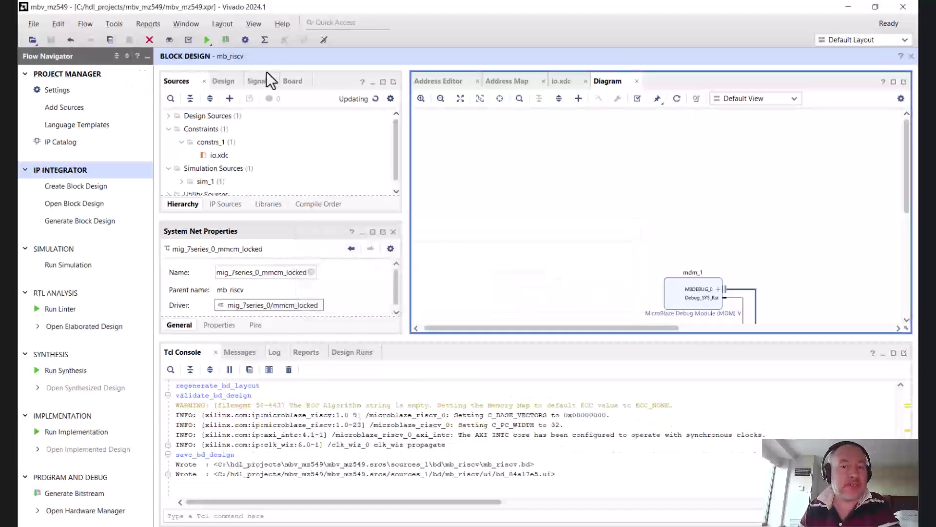
click(461, 99)
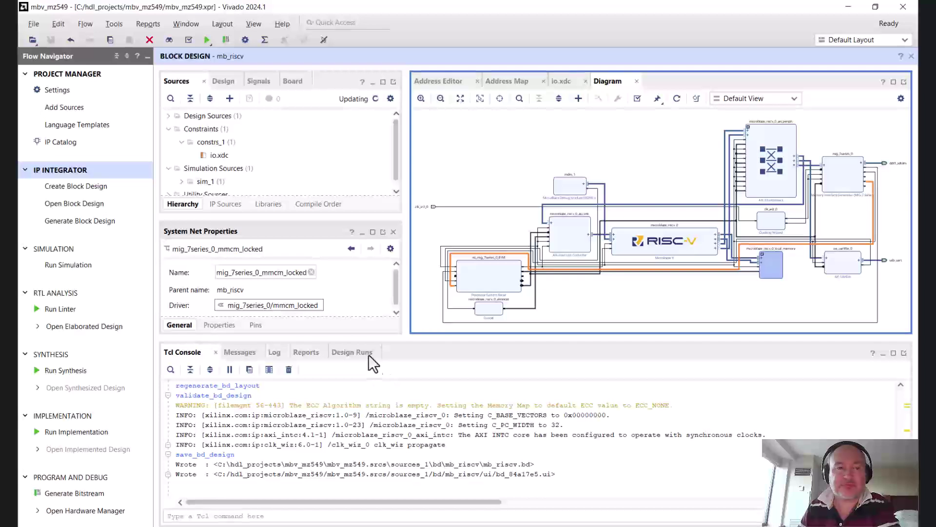
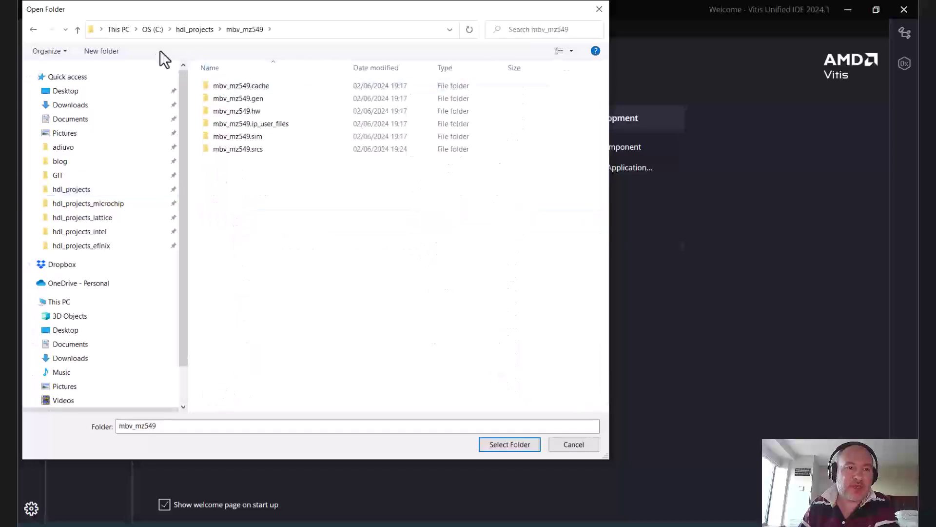
- In the Vitis Unified IDE, create a folder named wksp inside mbv_mz549 and open it as the workspace
click(105, 51)
text(wksp)
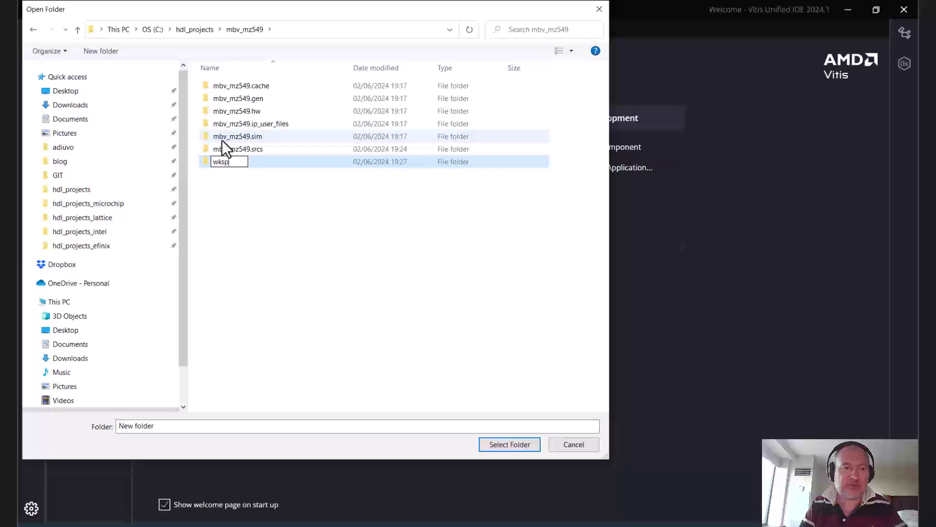
key(Return)
click(229, 164)
click(505, 444)
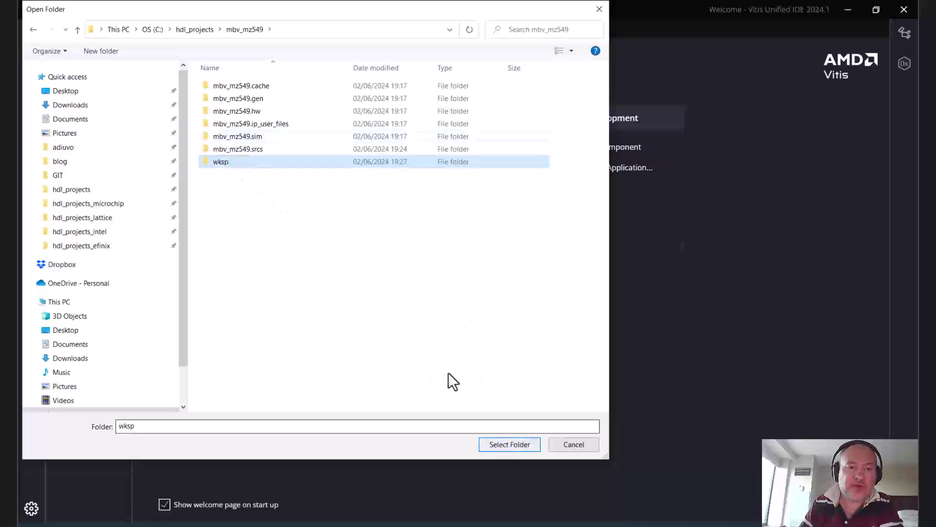
click(493, 444)
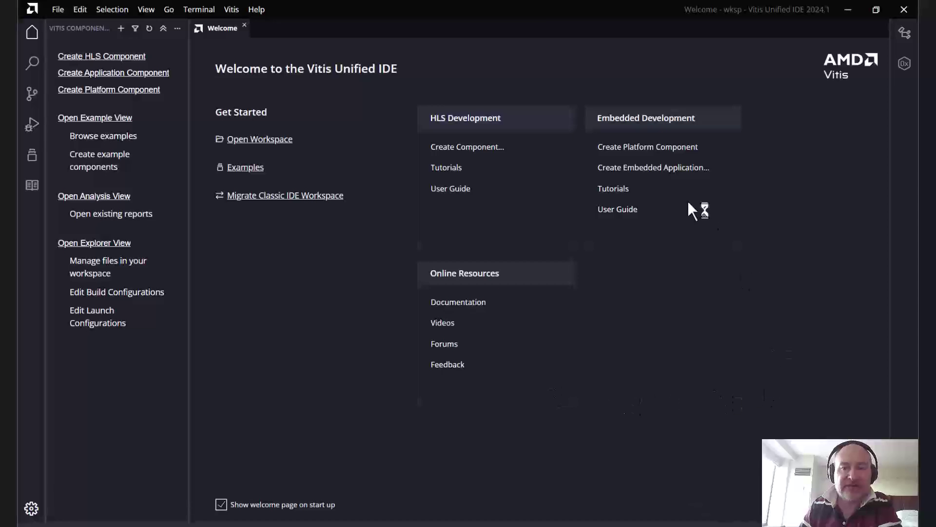
- Start a new platform component in the wksp workspace and name it MicroBlazeV
click(639, 149)
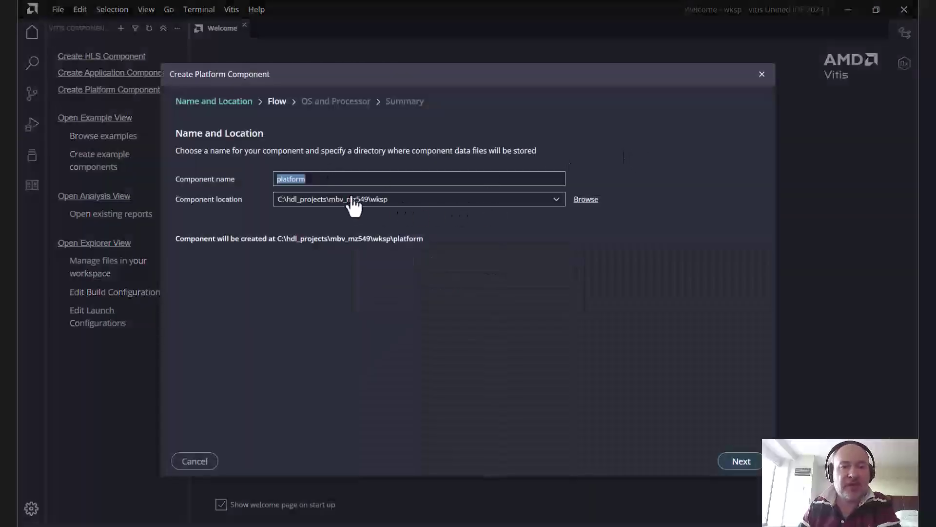
text(ris)
key(BackSpace)
key(BackSpace)
key(BackSpace)
key(BackSpace)
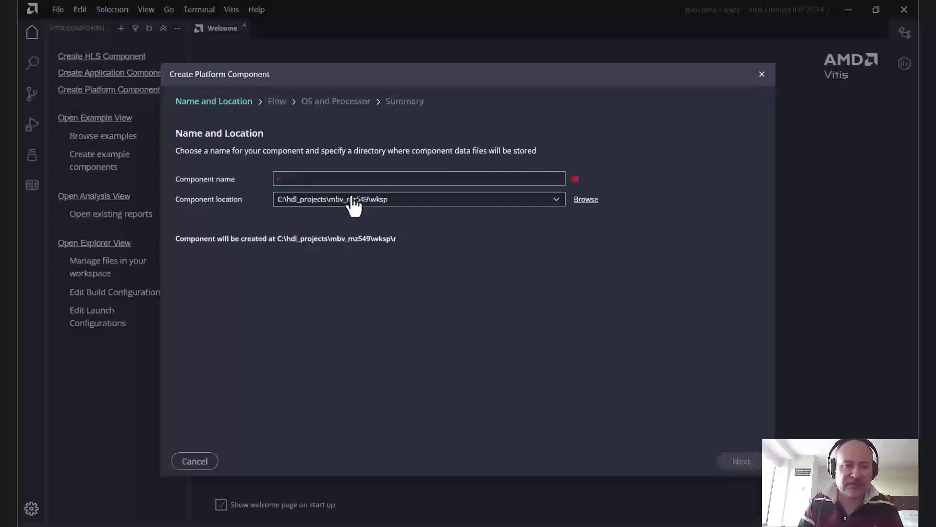
key(BackSpace)
text(MicroBlazeV)
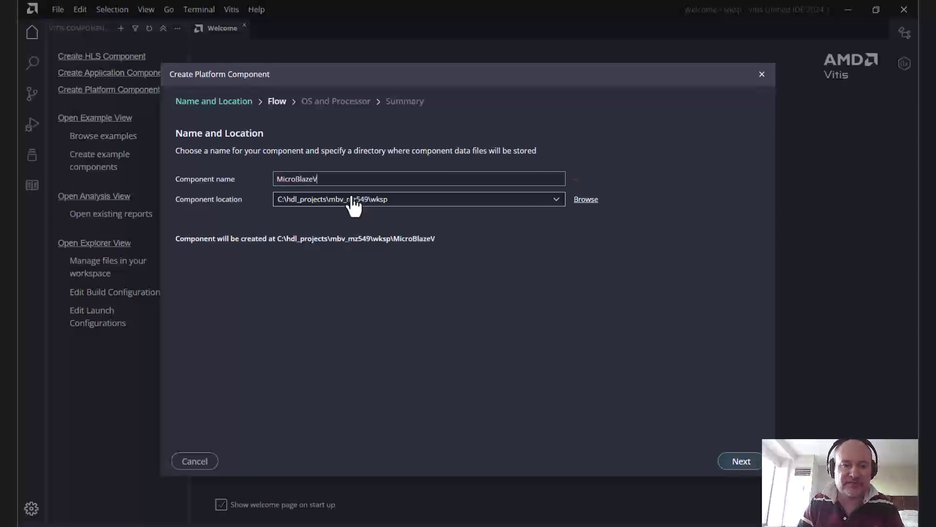
- Set mb_riscv_wrapper.xsa from the hdl_projects\mb_mz547 folder as the platform's hardware design
click(739, 462)
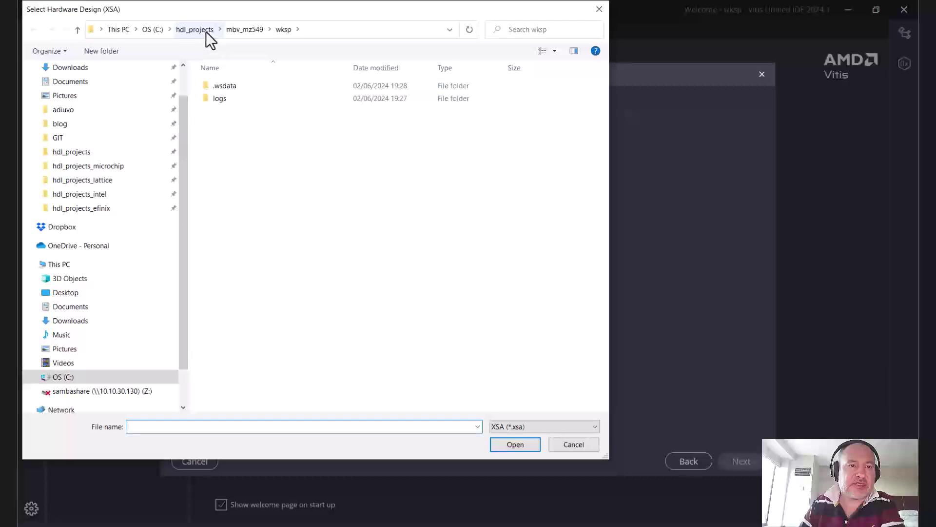
click(204, 30)
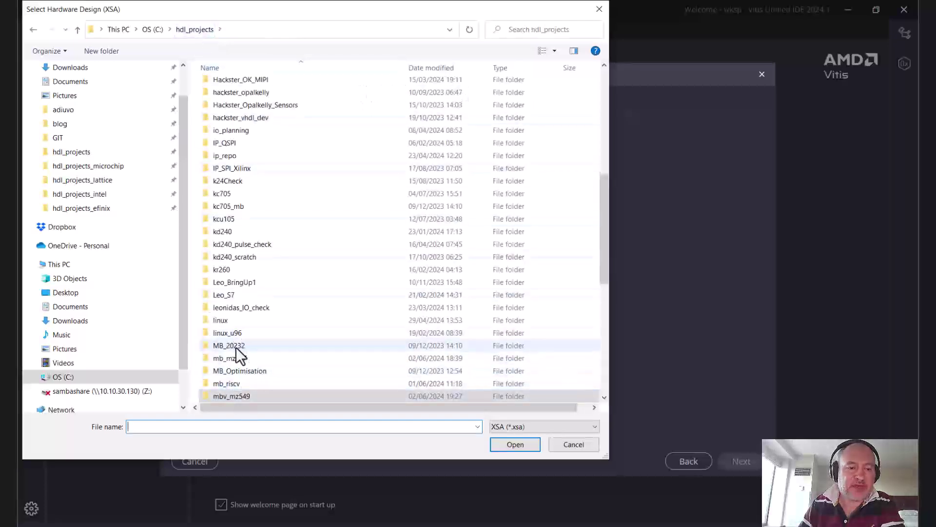
scroll(236, 348, down, 2)
scroll(236, 348, down, 1)
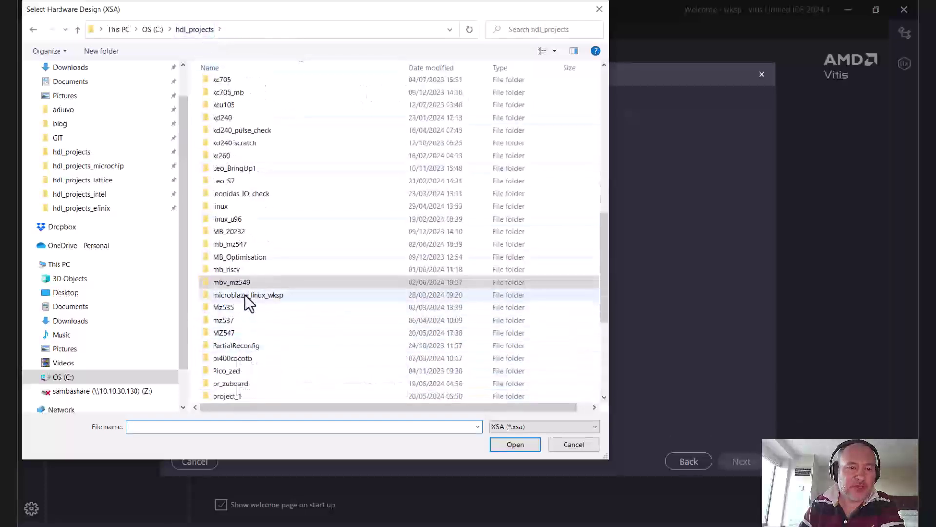
double_click(241, 248)
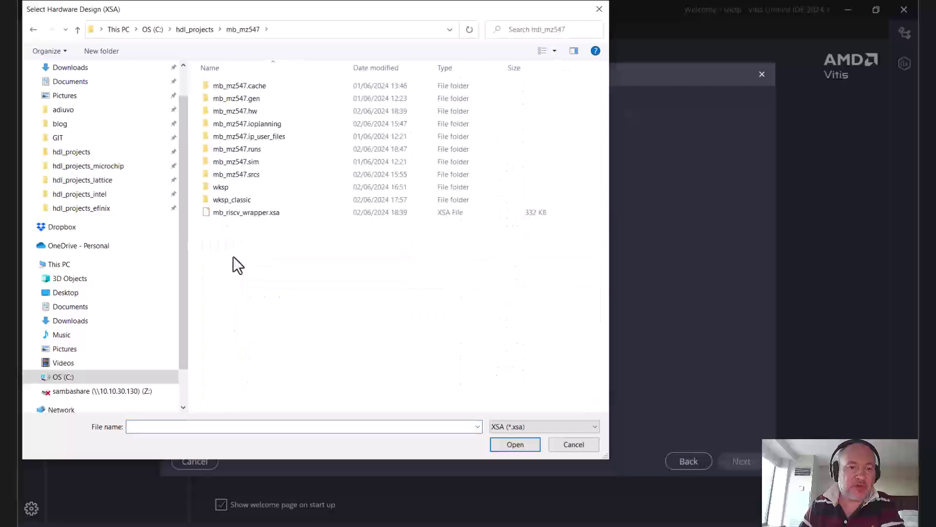
double_click(235, 214)
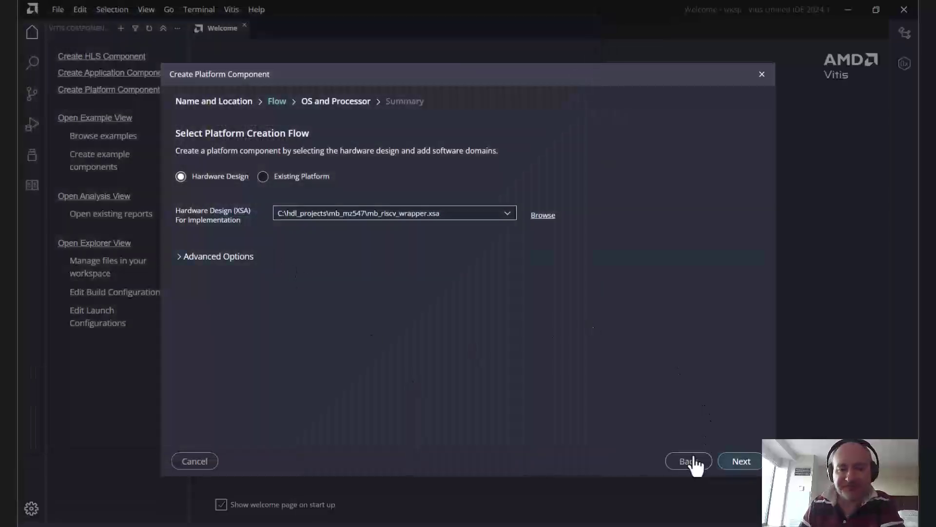
click(739, 458)
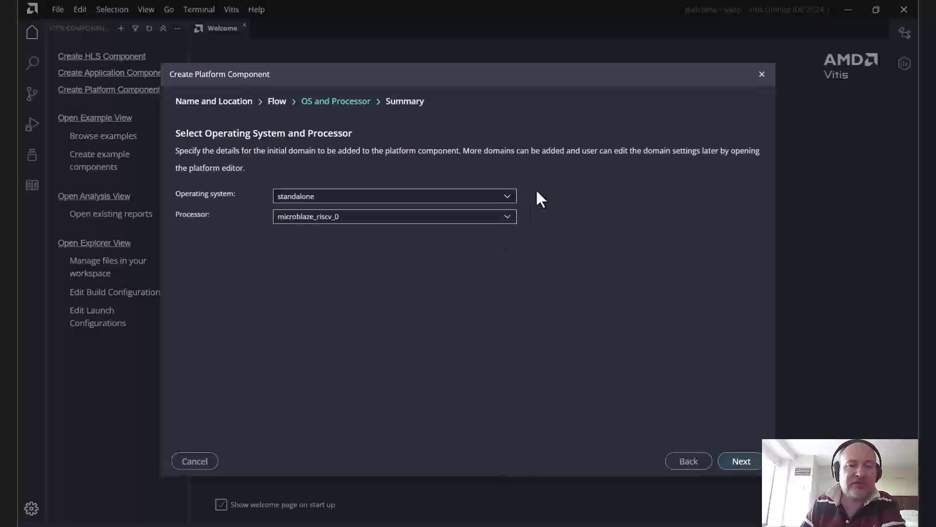
- Choose the standalone operating system and the microblaze_riscv_0 processor, and create the MicroBlazeV platform component
click(507, 196)
click(507, 211)
click(506, 216)
click(506, 230)
click(742, 464)
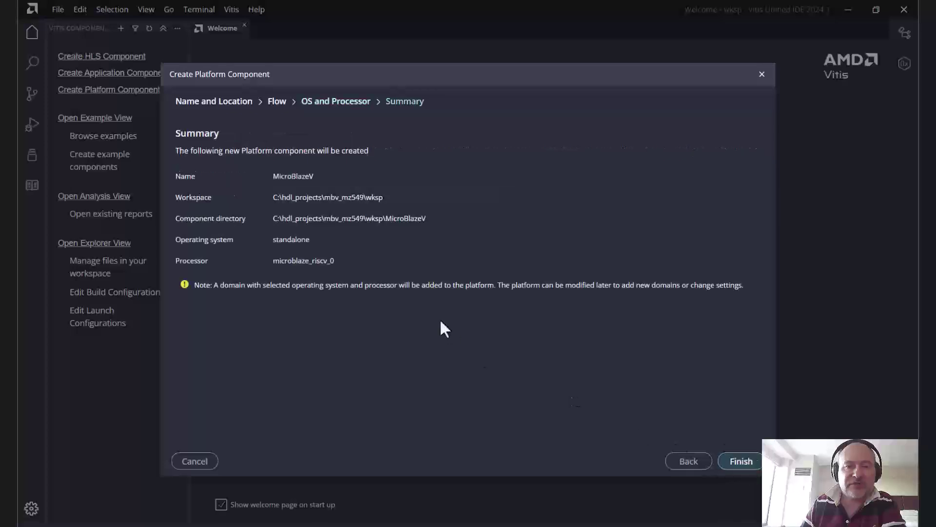
click(740, 461)
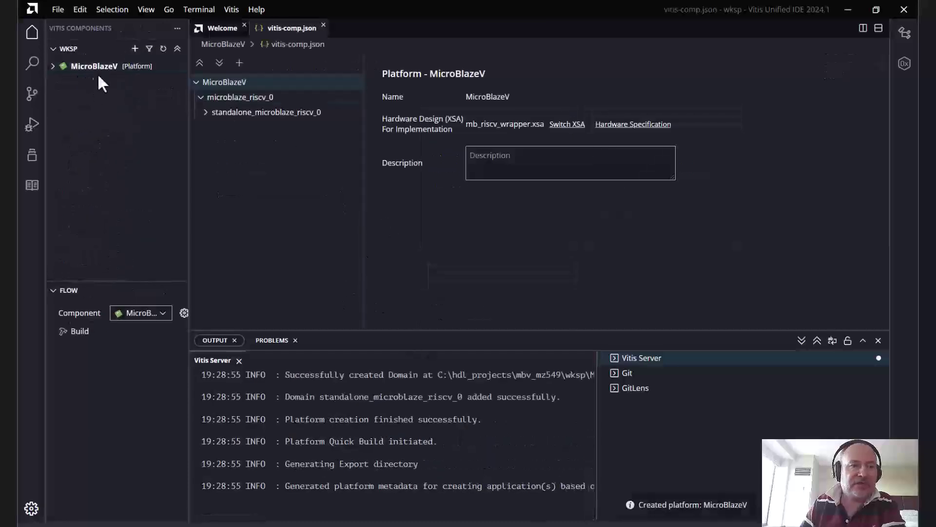
- Open the Hello World embedded software example and check its supported processor list
click(215, 30)
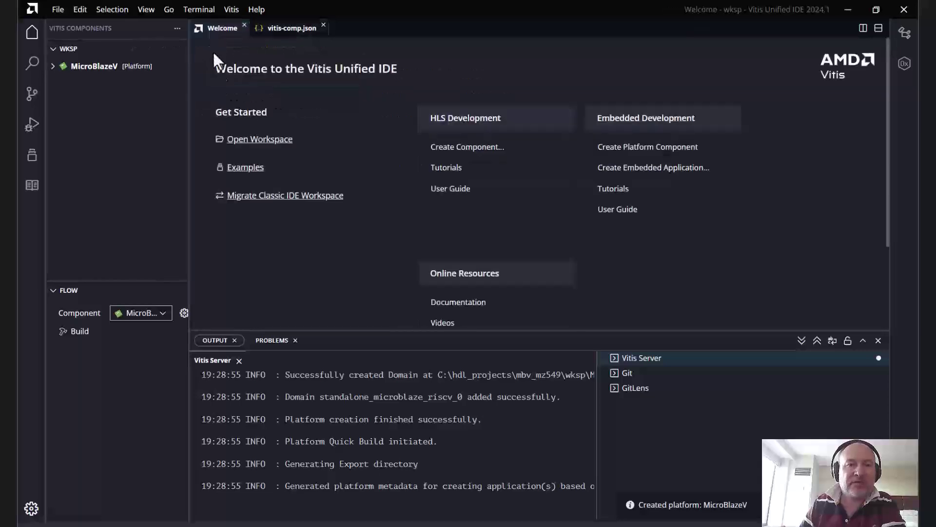
click(250, 174)
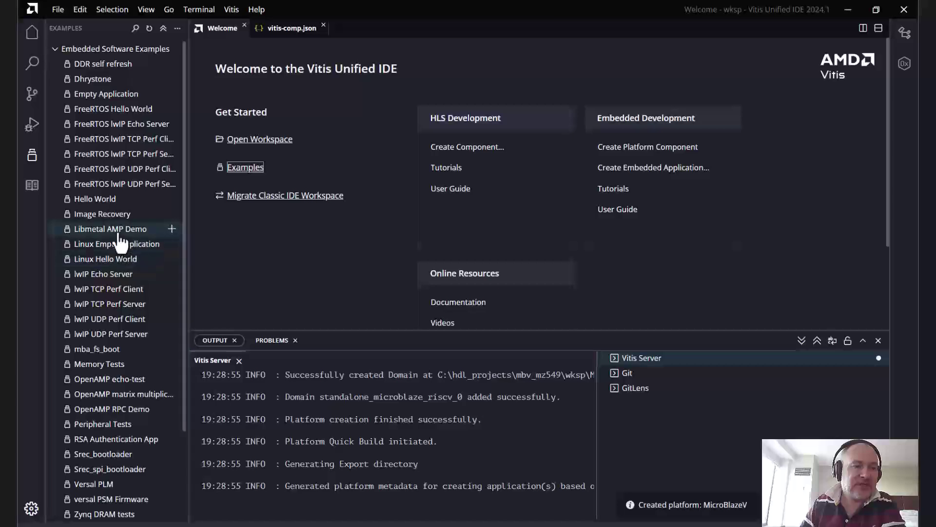
click(114, 200)
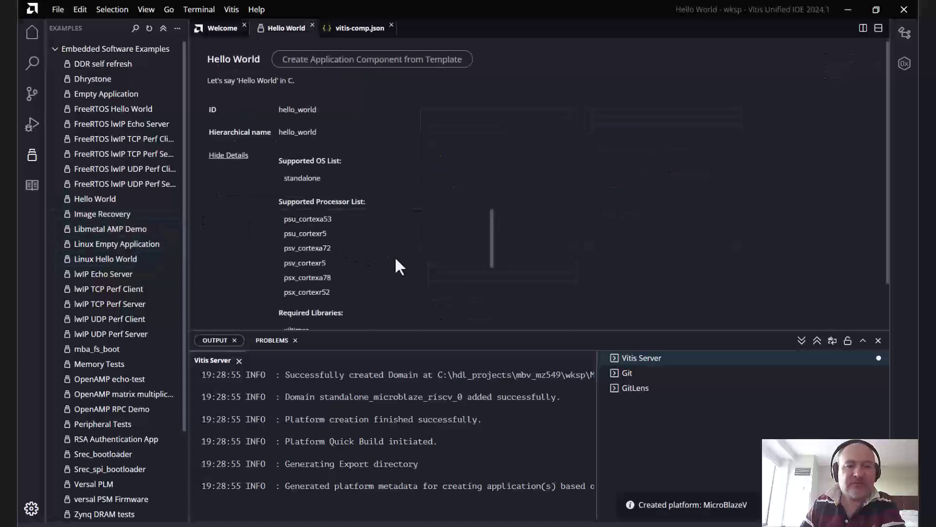
scroll(421, 258, down, 2)
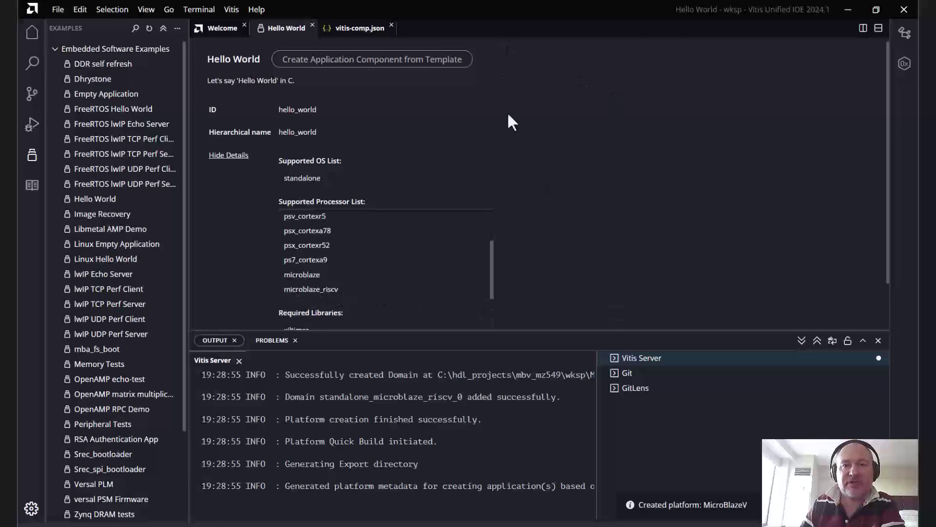
- Create the hello_world application component from the template on the MicroBlazeV platform with the standalone_microblaze_riscv_0 domain
click(337, 62)
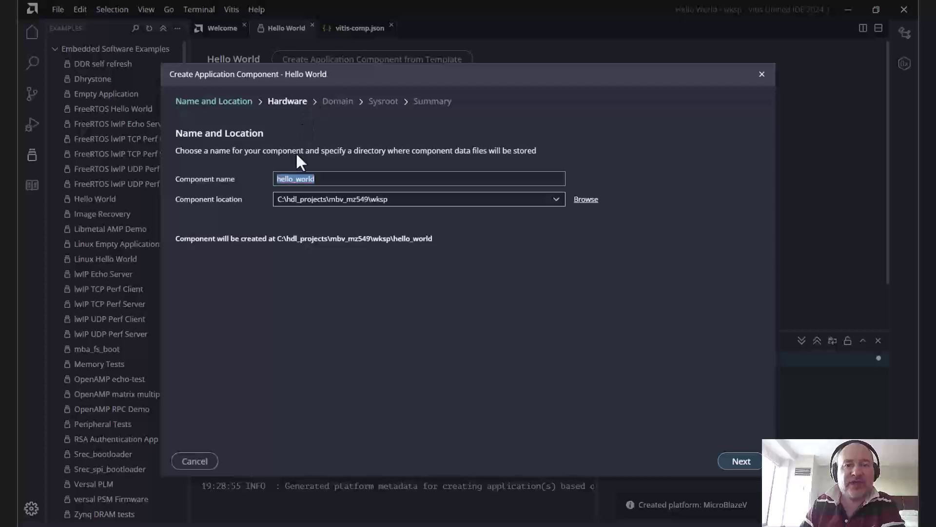
click(743, 461)
click(245, 266)
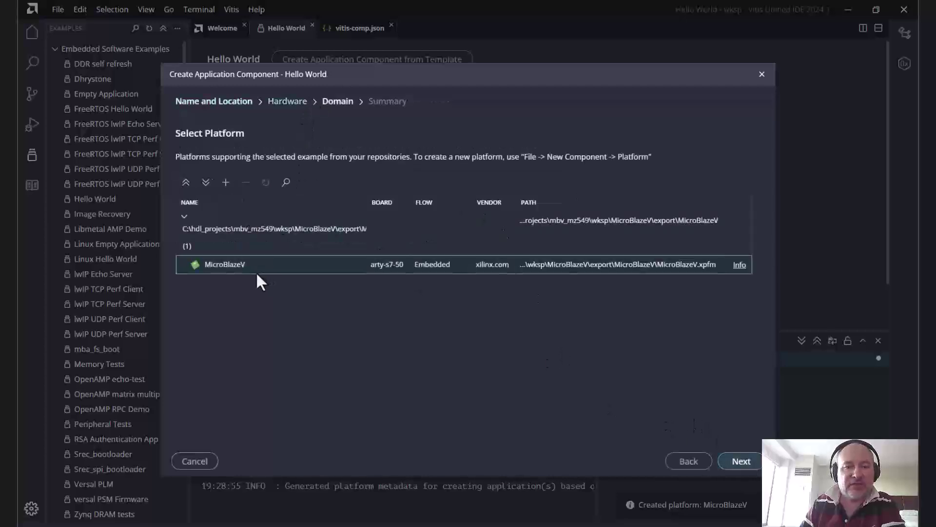
click(739, 463)
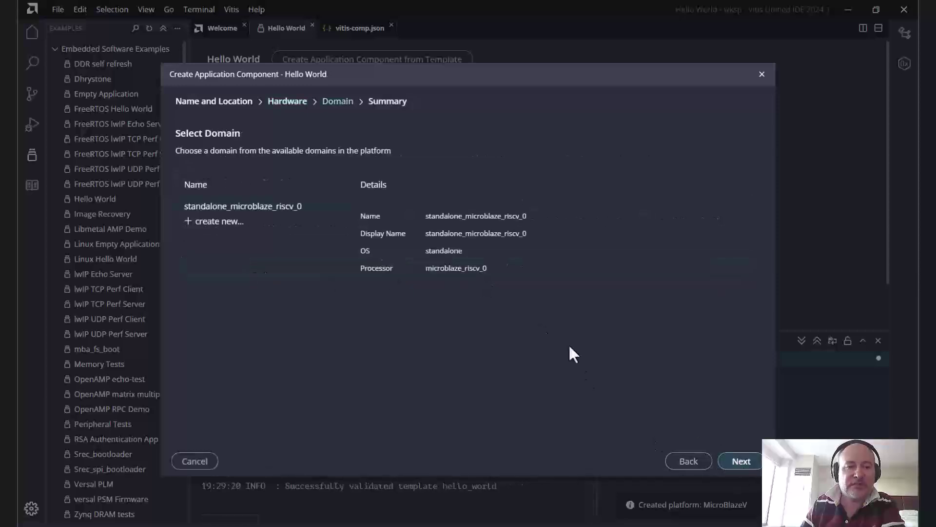
click(737, 462)
click(750, 466)
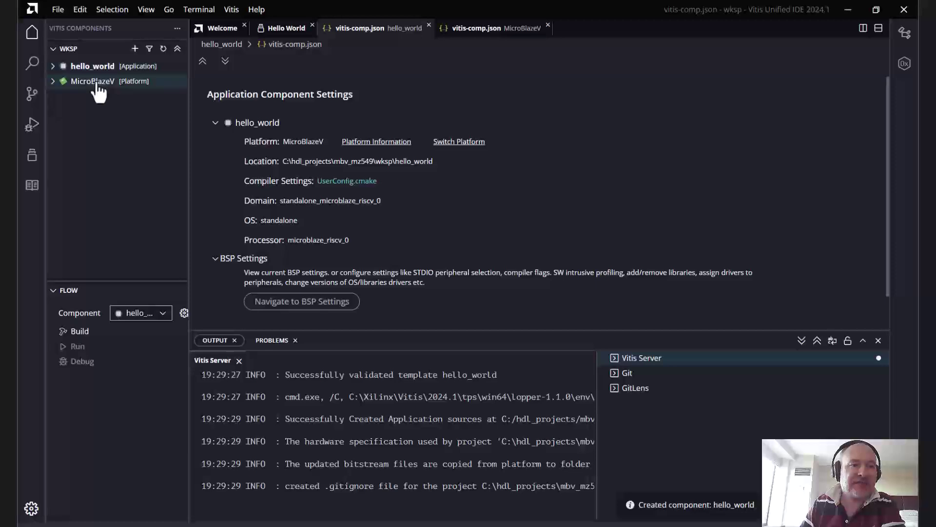
- Build the hello_world application together with its MicroBlazeV platform, check the resulting ELF, and start debugging it on the board
click(71, 83)
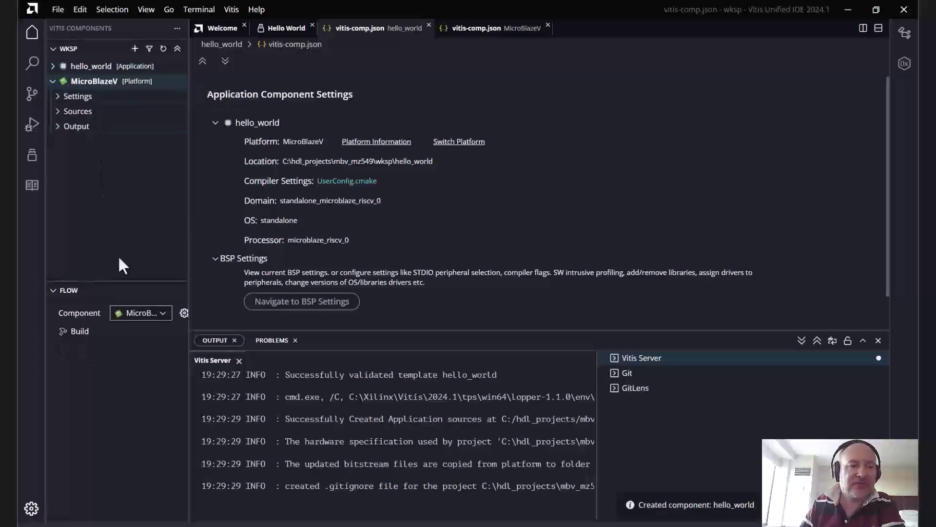
click(89, 67)
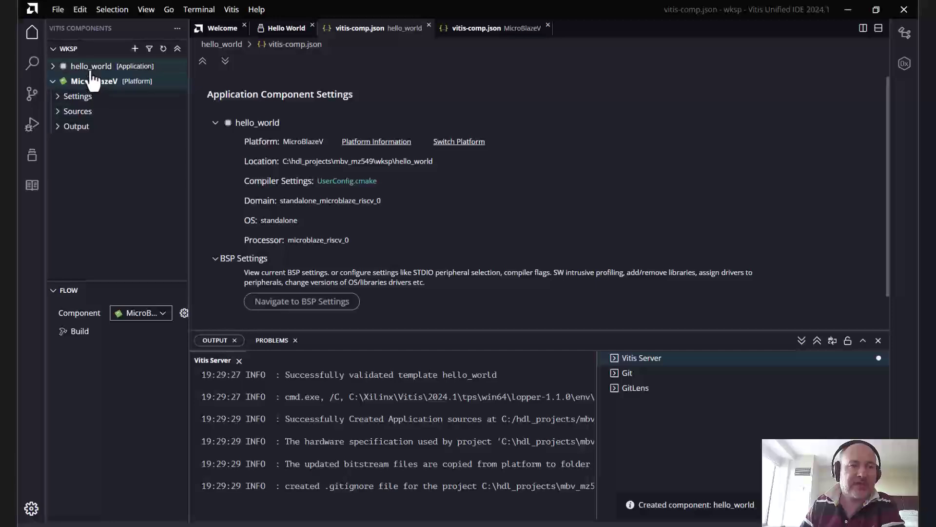
click(79, 333)
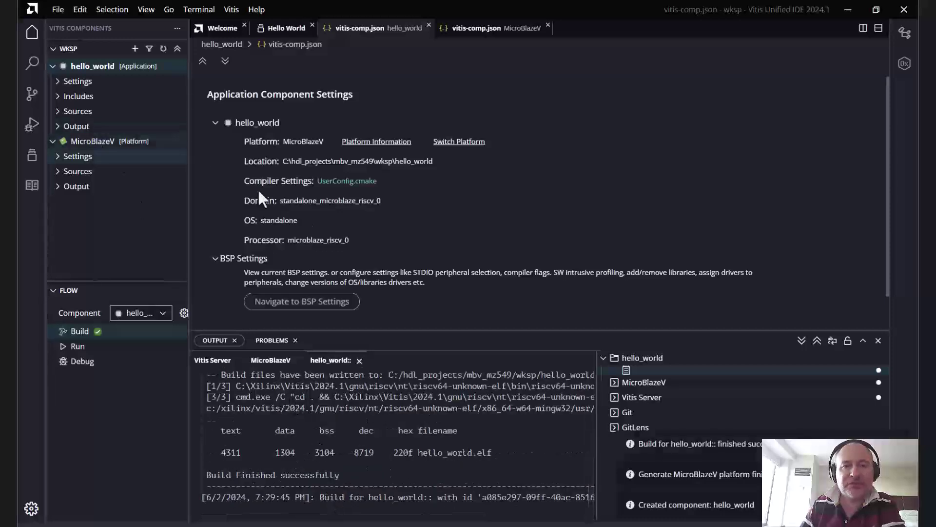
drag(394, 452, 489, 453)
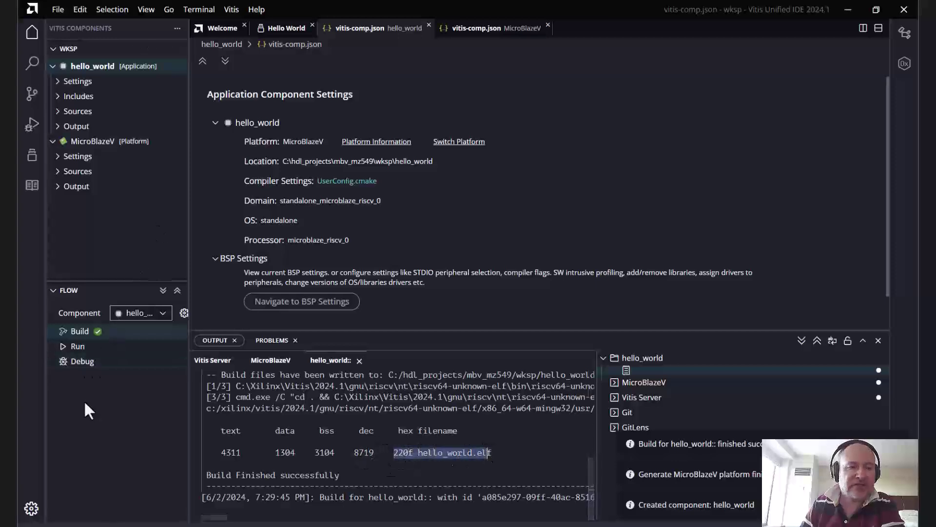
click(118, 417)
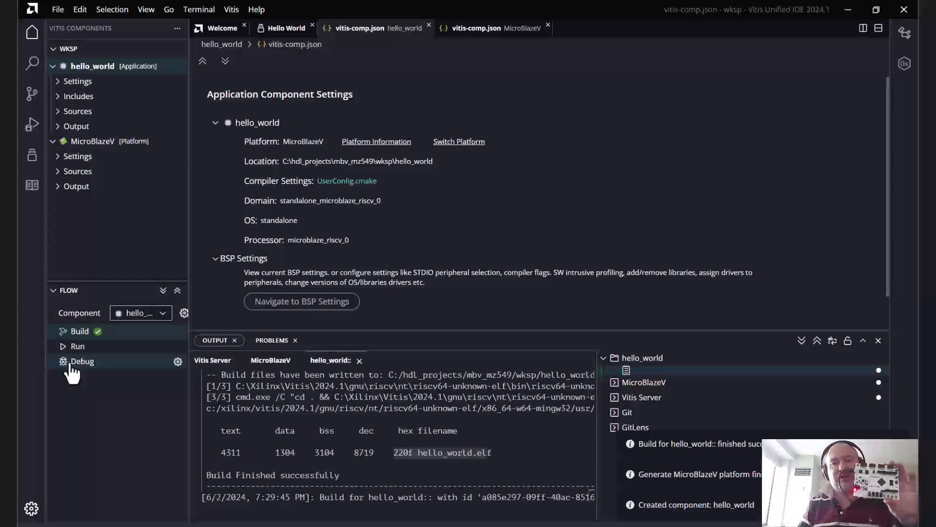
click(78, 360)
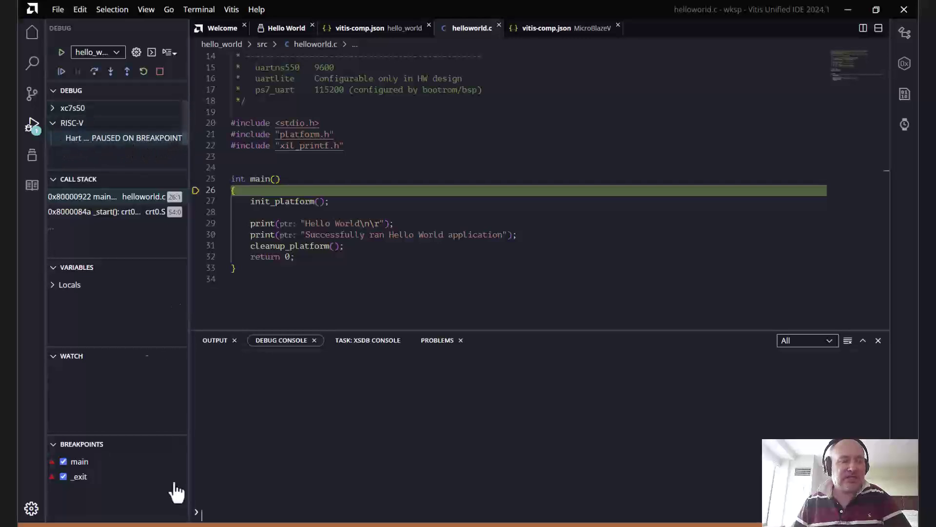
- Switch to the COM15 Tera Term window, clear its old output, and move the window away from the main function's code
key(alt+Tab)
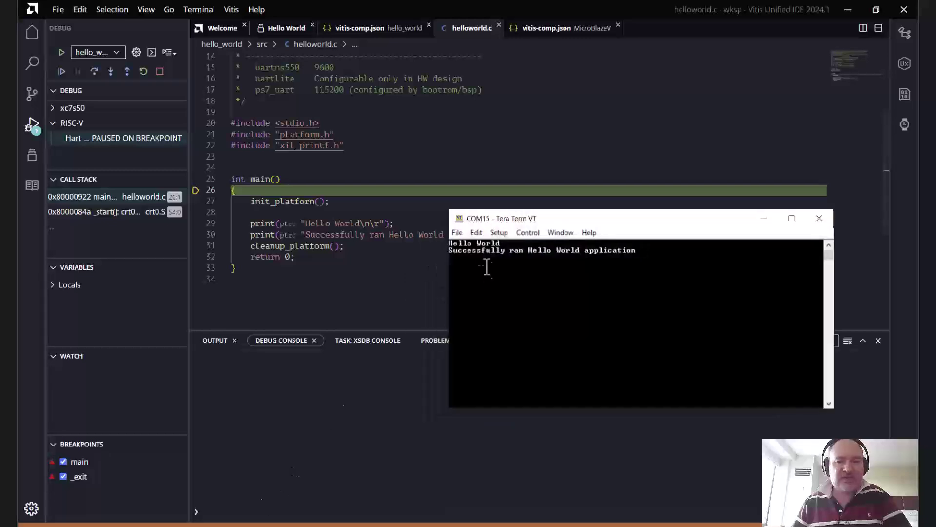
click(460, 233)
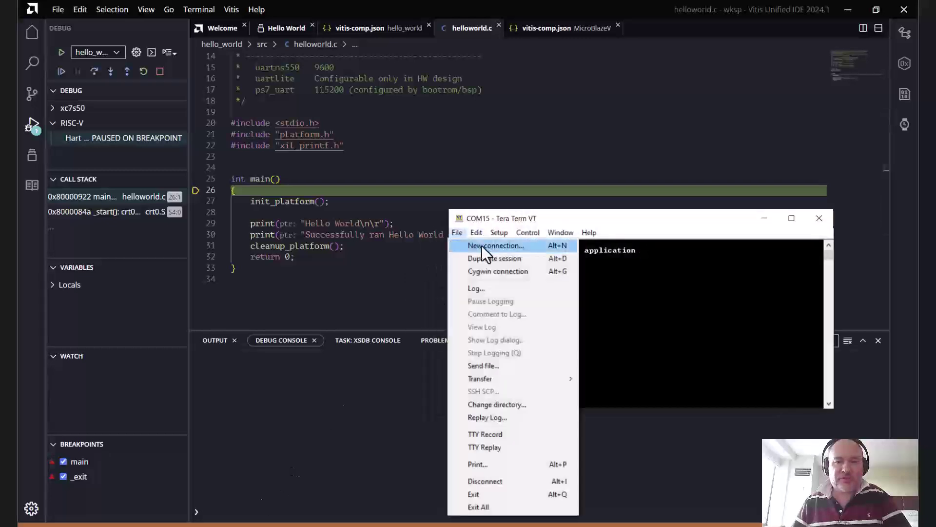
mouse_move(477, 233)
click(504, 305)
click(474, 233)
click(502, 317)
drag(528, 216, 560, 286)
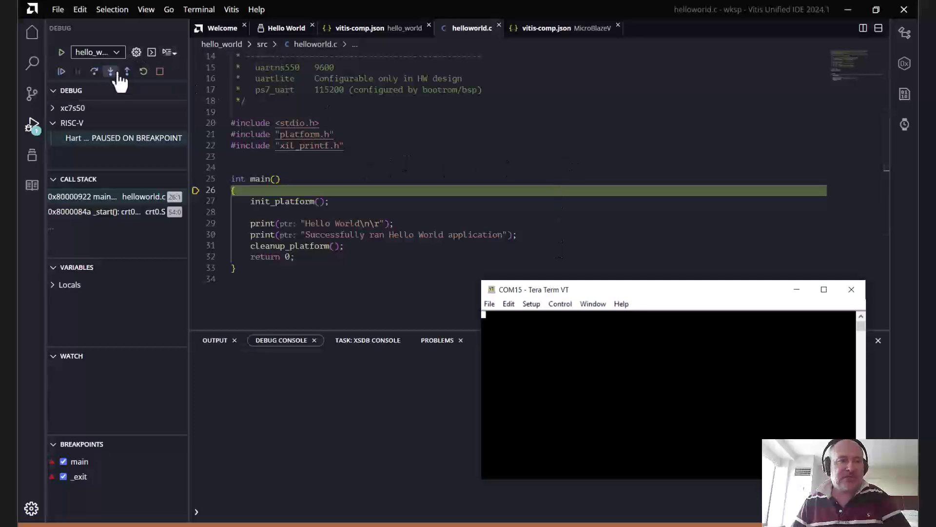
- Step over the statements in main up to cleanup_platform(), checking the Tera Term output after each print call
click(94, 72)
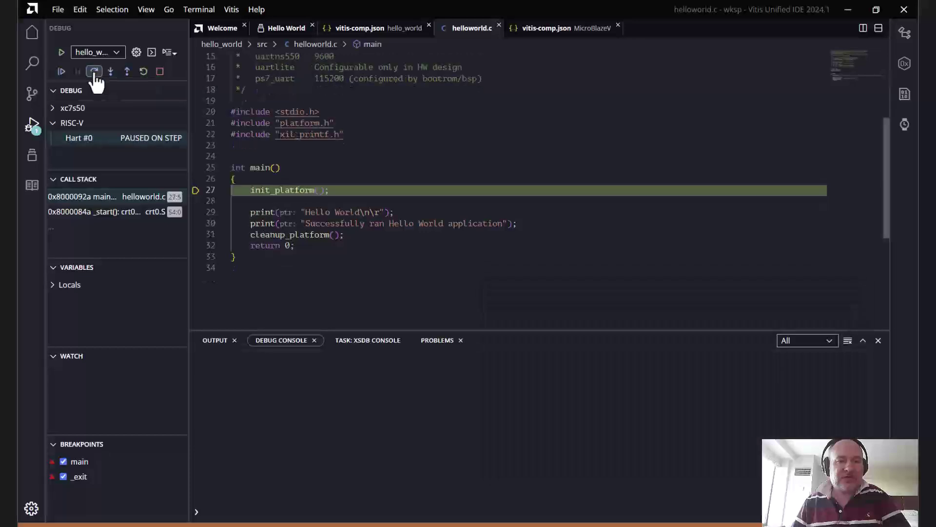
click(94, 71)
click(94, 71)
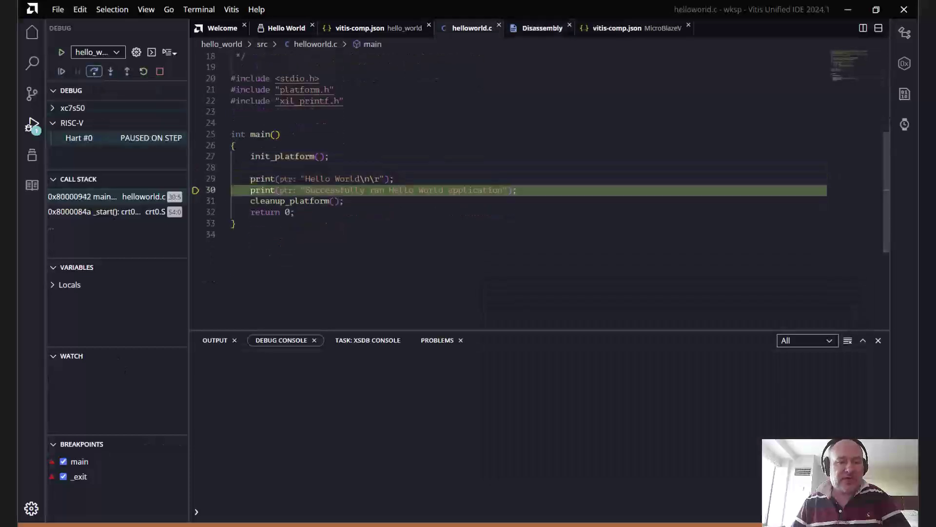
key(alt+Tab)
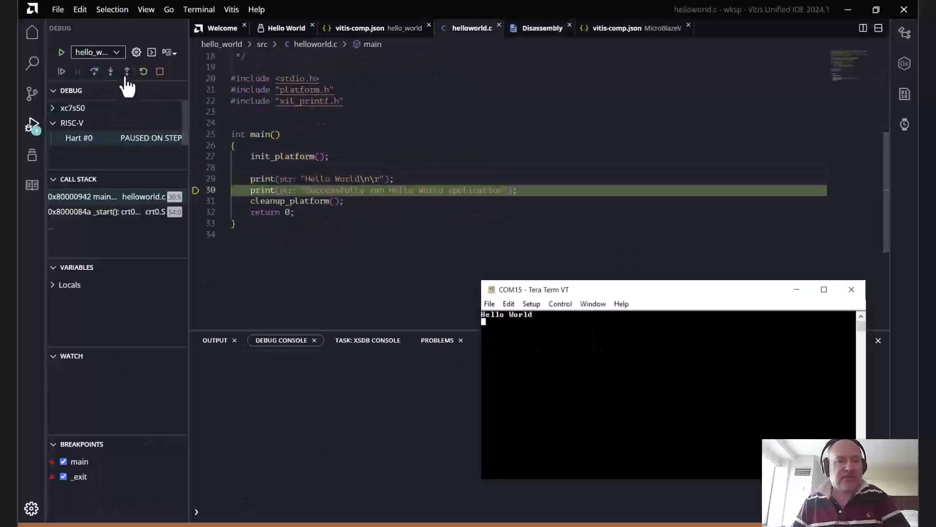
click(95, 73)
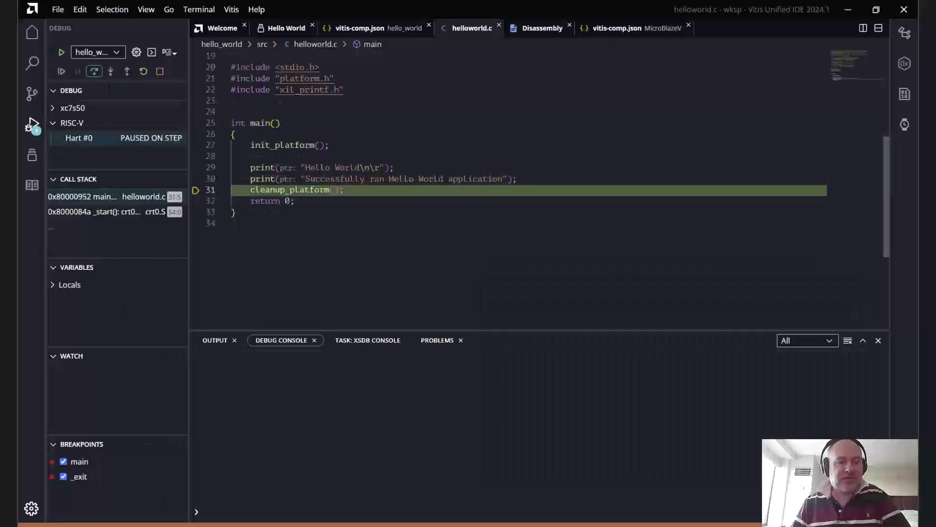
key(alt+Tab)
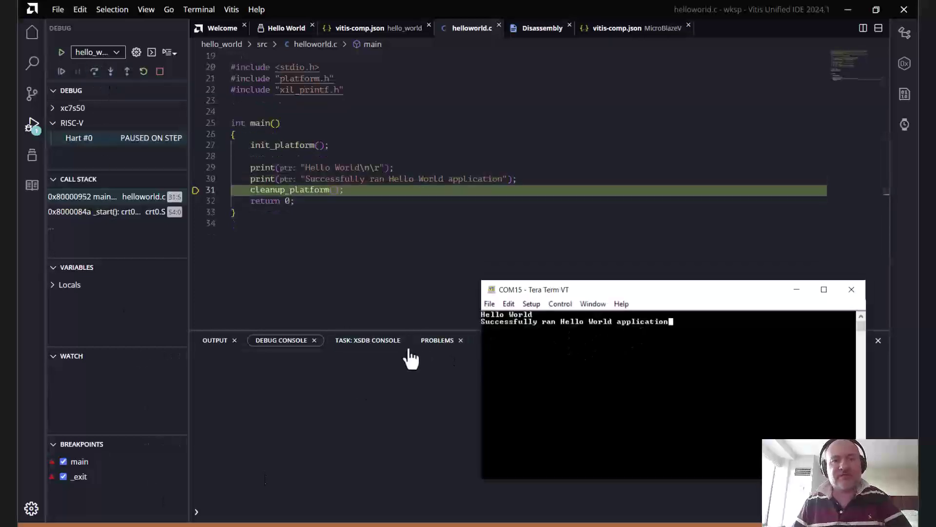